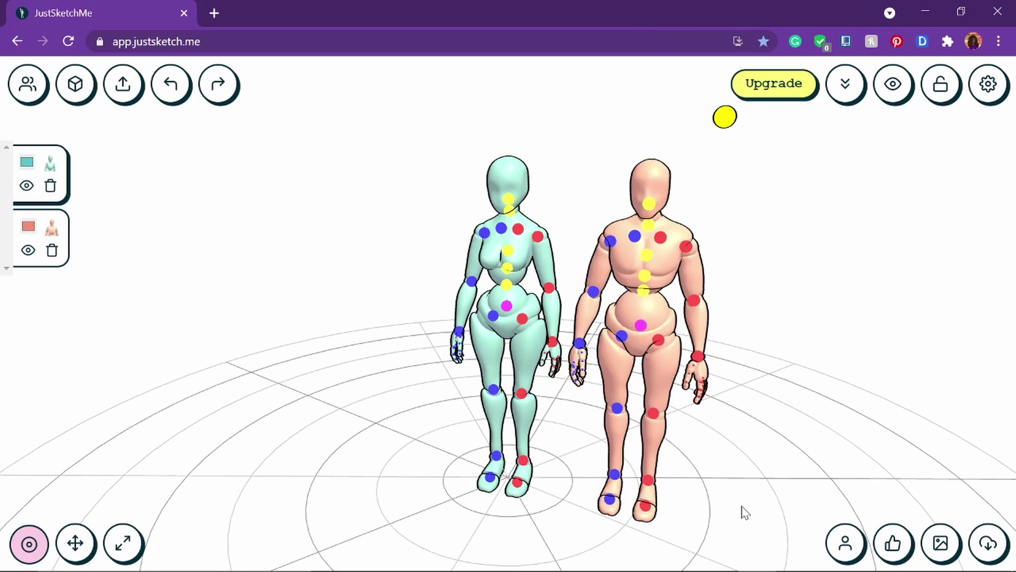
# - Delete the turquoise female figure and place the remaining peach male figure at the centre of the grid
pyautogui.press('Delete')
pyautogui.moveTo(724, 118); pyautogui.dragTo(796, 111)
pyautogui.press('w')
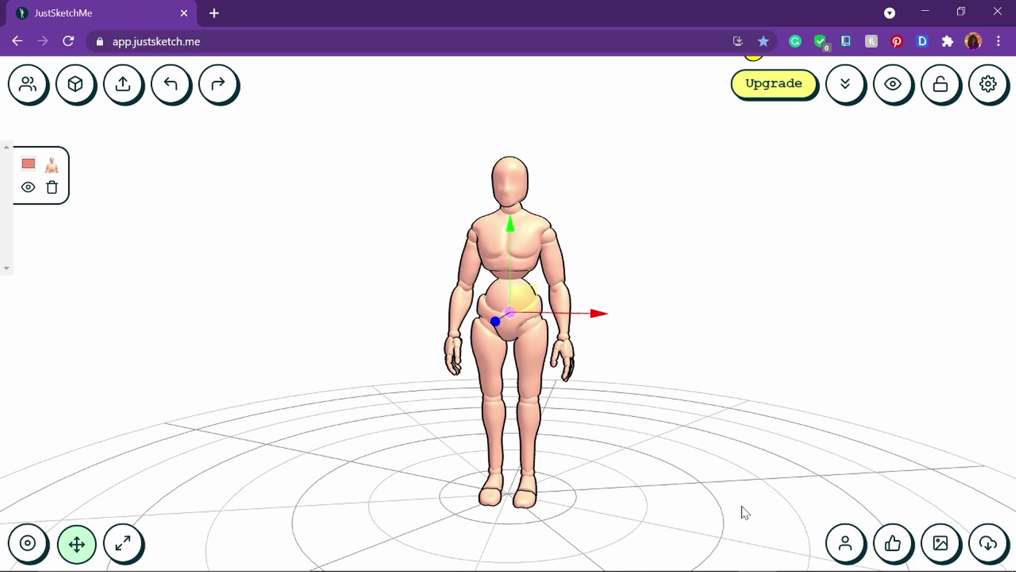
# - Pose the male figure's head so it tilts slightly to one side
pyautogui.press('q')
pyautogui.moveTo(753, 53); pyautogui.dragTo(788, 60)
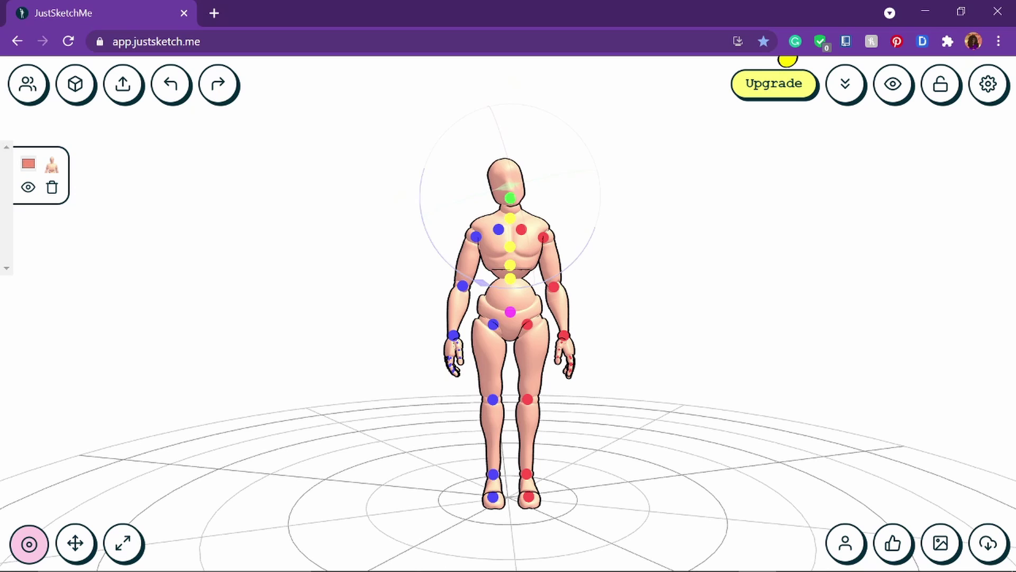
pyautogui.moveTo(744, 512); pyautogui.dragTo(745, 512)
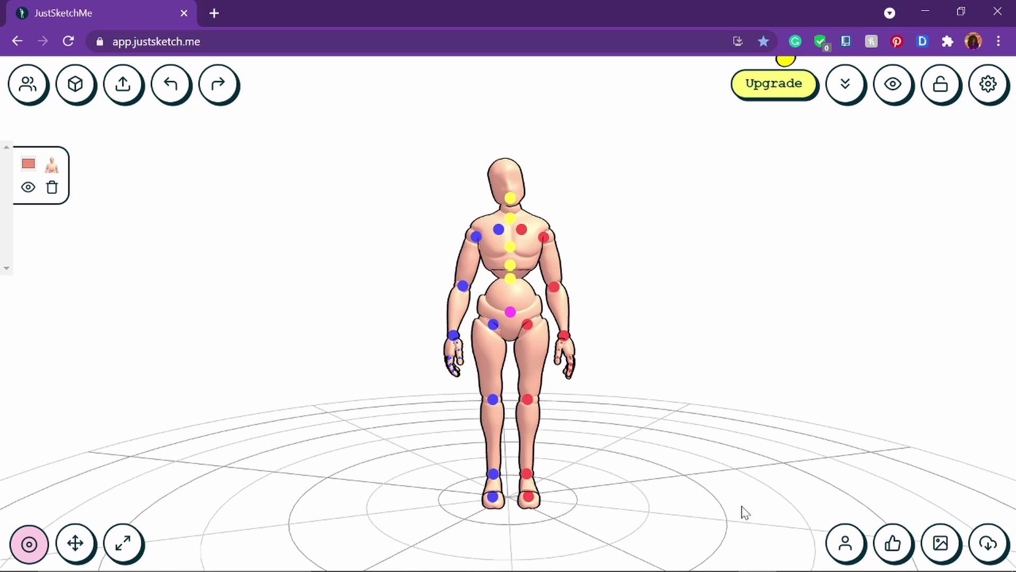
# - Swing the figure's red-jointed leg slightly outward and rotate the red-jointed forearm at the elbow
pyautogui.click(527, 324)
pyautogui.moveTo(527, 324); pyautogui.dragTo(745, 512)
pyautogui.click(557, 289)
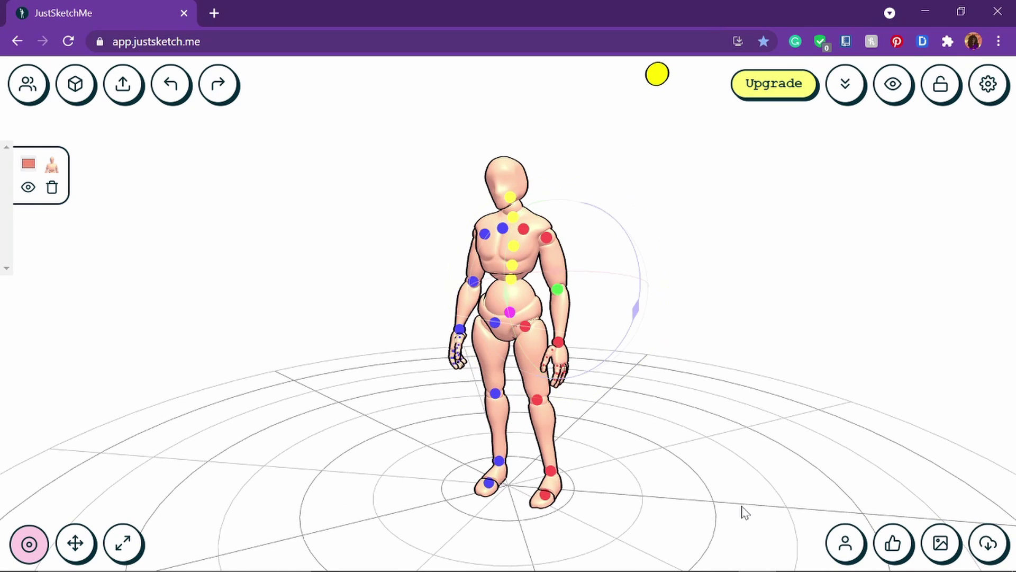
pyautogui.moveTo(557, 289); pyautogui.dragTo(609, 512)
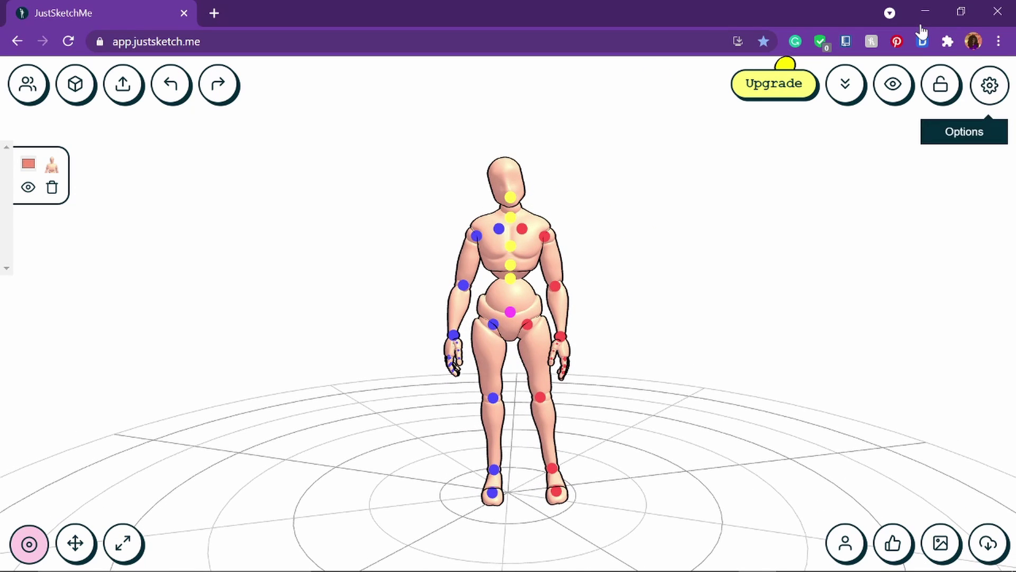
# - Hide the figure's joint handles and capture a screenshot of the posed mannequin
pyautogui.click(988, 83)
pyautogui.click(987, 84)
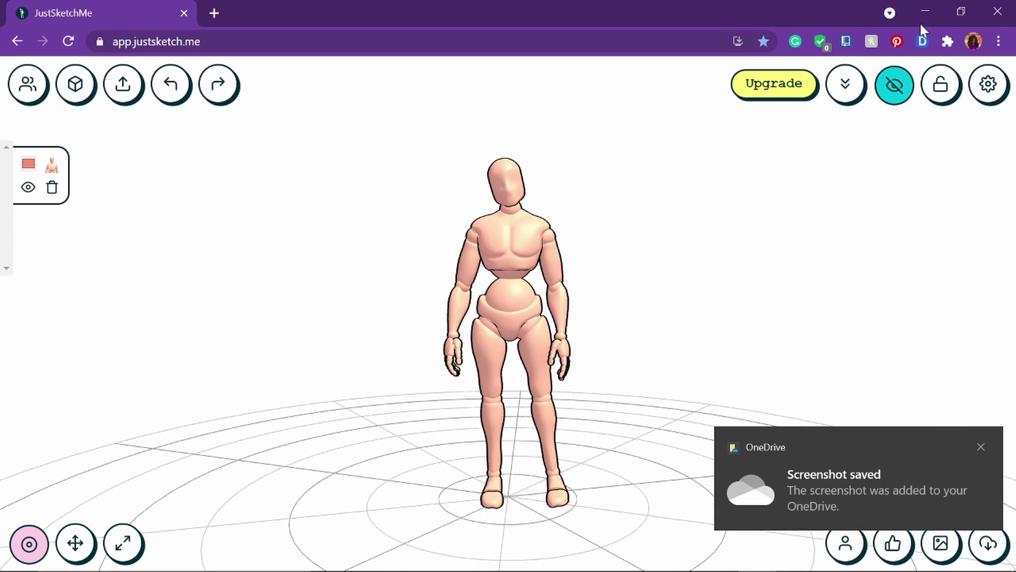
pyautogui.press('k')
pyautogui.press('k')
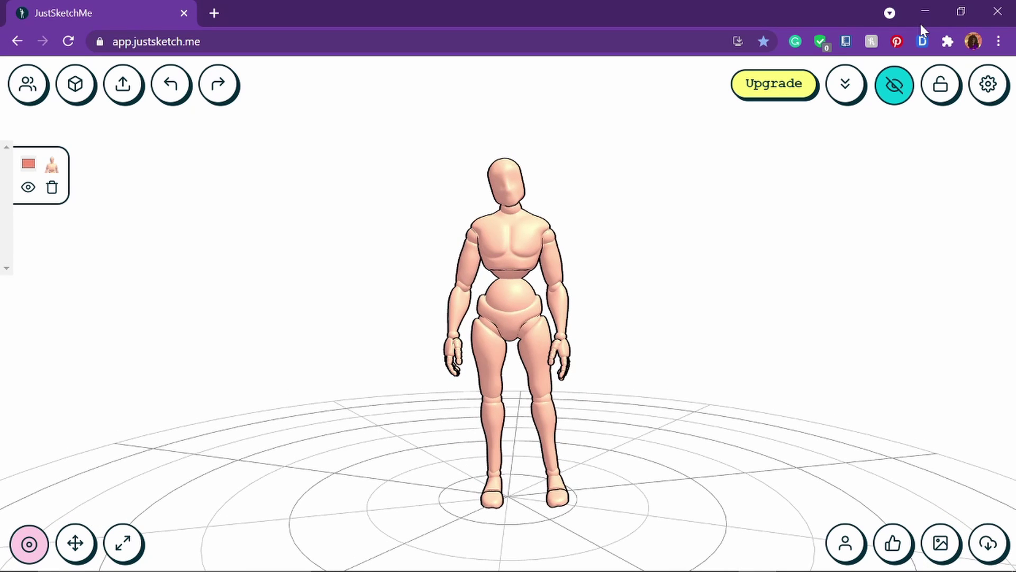
pyautogui.press('Print')
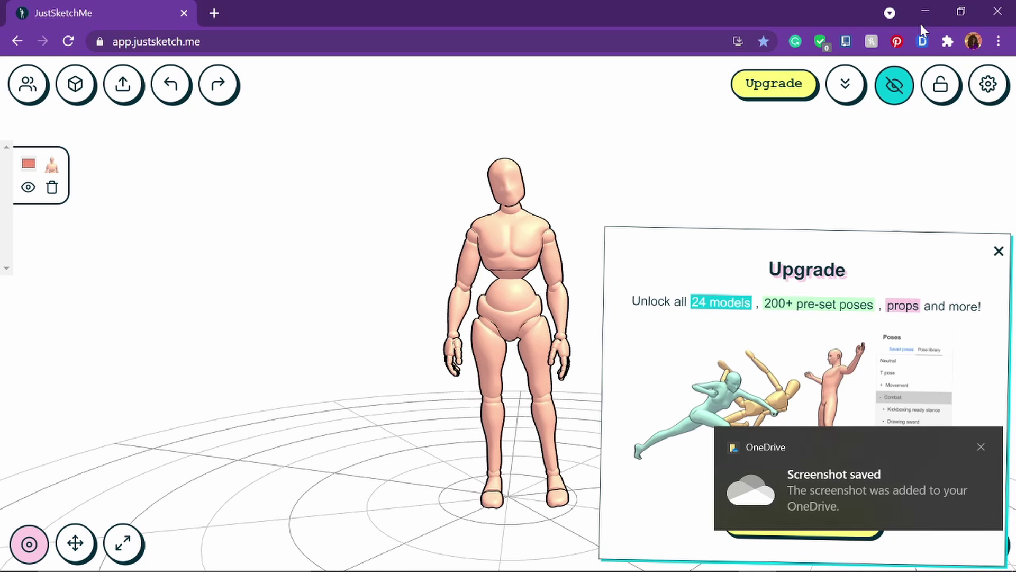
# - Switch to Krita and paste the mannequin screenshot as a new layer in sad boi.kra, shifting it over the canvas
pyautogui.click(925, 12)
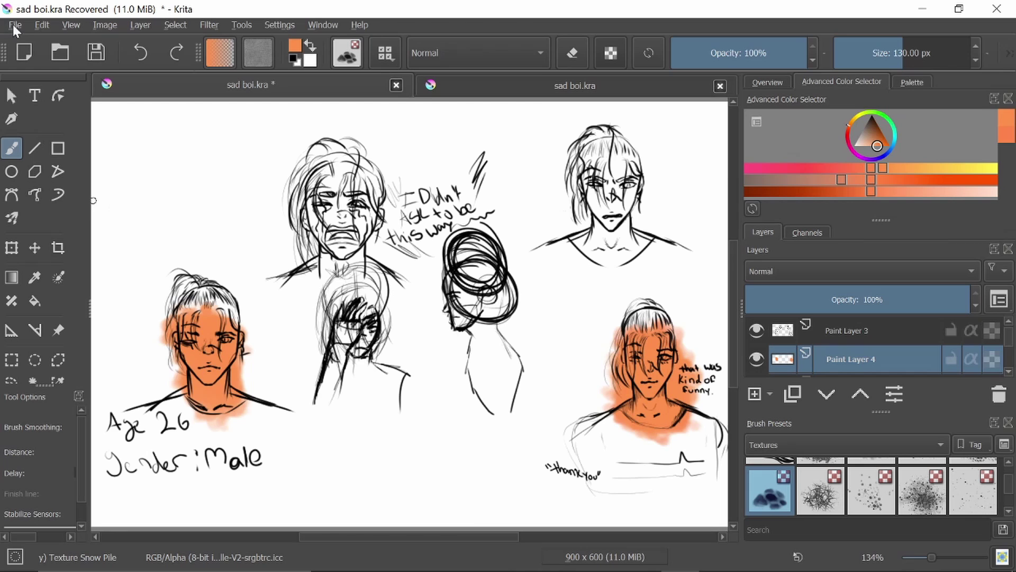
pyautogui.hotkey('ctrl', 'v')
pyautogui.moveTo(63, 126); pyautogui.dragTo(163, 181)
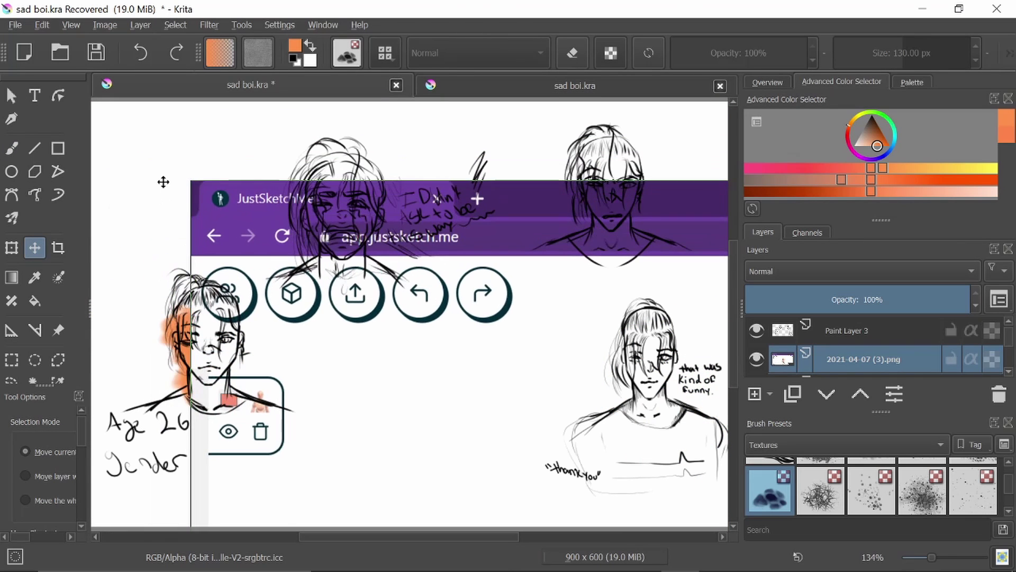
pyautogui.moveTo(399, 311); pyautogui.dragTo(300, 338)
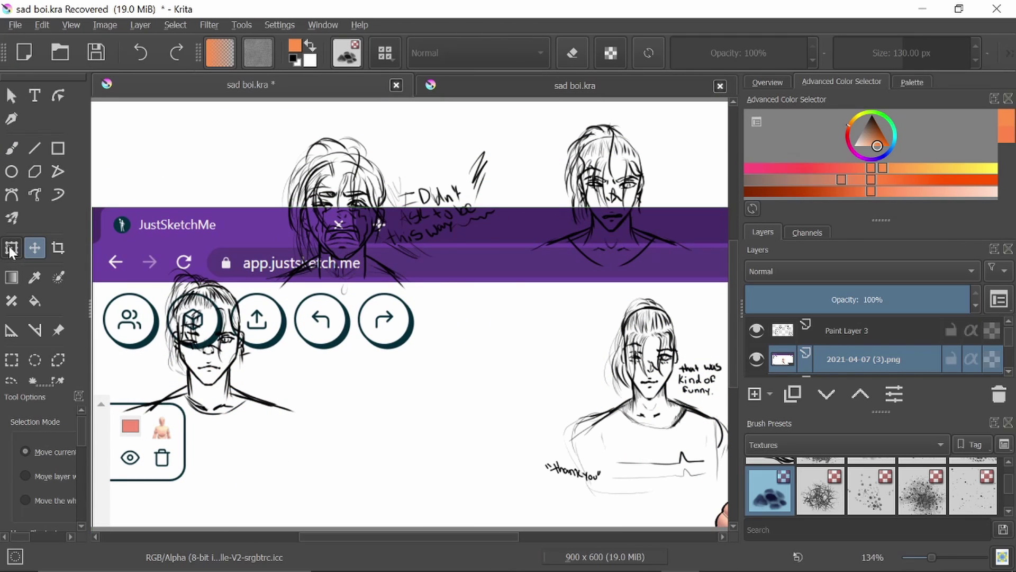
# - Scale and reposition the screenshot layer so the mannequin stands mid-canvas between the sketches, and lower its opacity to 45%
pyautogui.click(12, 249)
pyautogui.moveTo(147, 262); pyautogui.dragTo(212, 288)
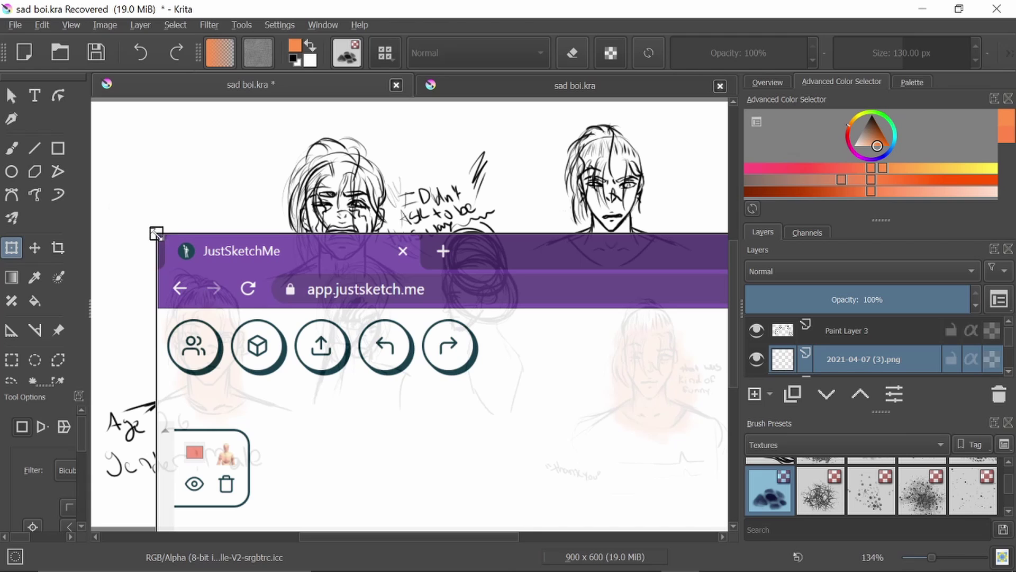
pyautogui.moveTo(156, 233); pyautogui.dragTo(470, 316)
pyautogui.click(767, 82)
pyautogui.moveTo(894, 181); pyautogui.dragTo(862, 183)
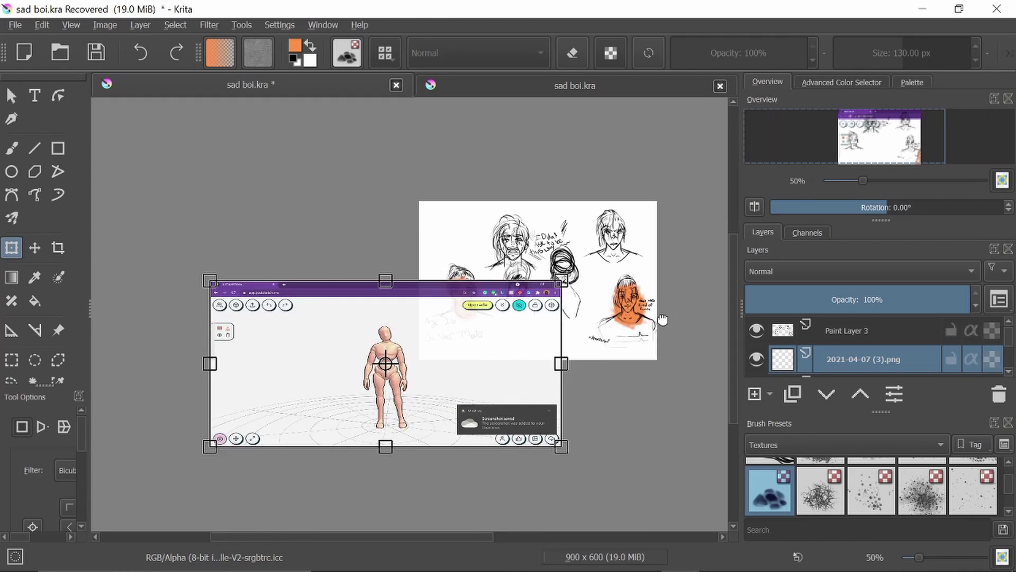
pyautogui.moveTo(645, 222); pyautogui.dragTo(598, 358)
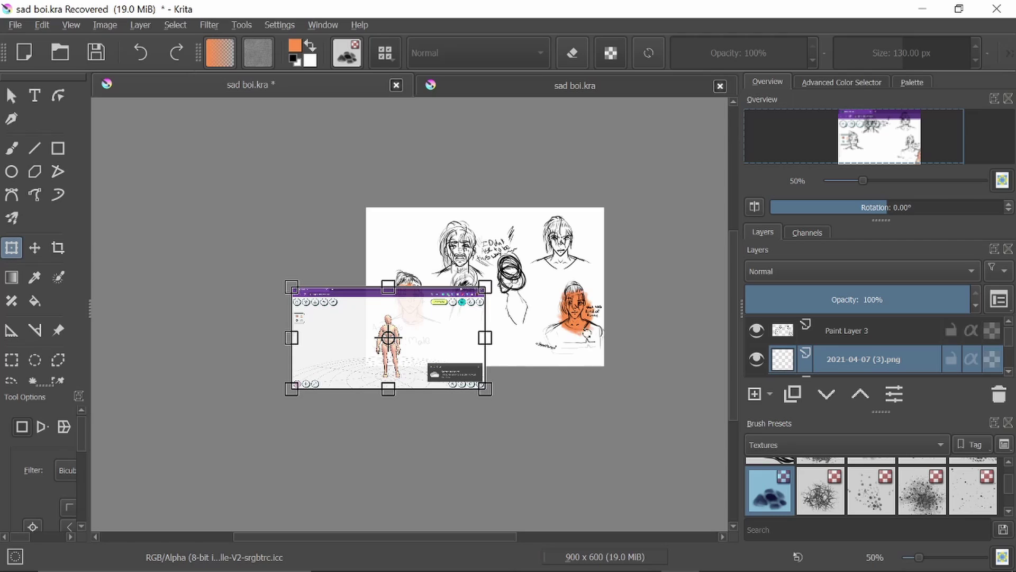
pyautogui.scroll(3, 717, 196)
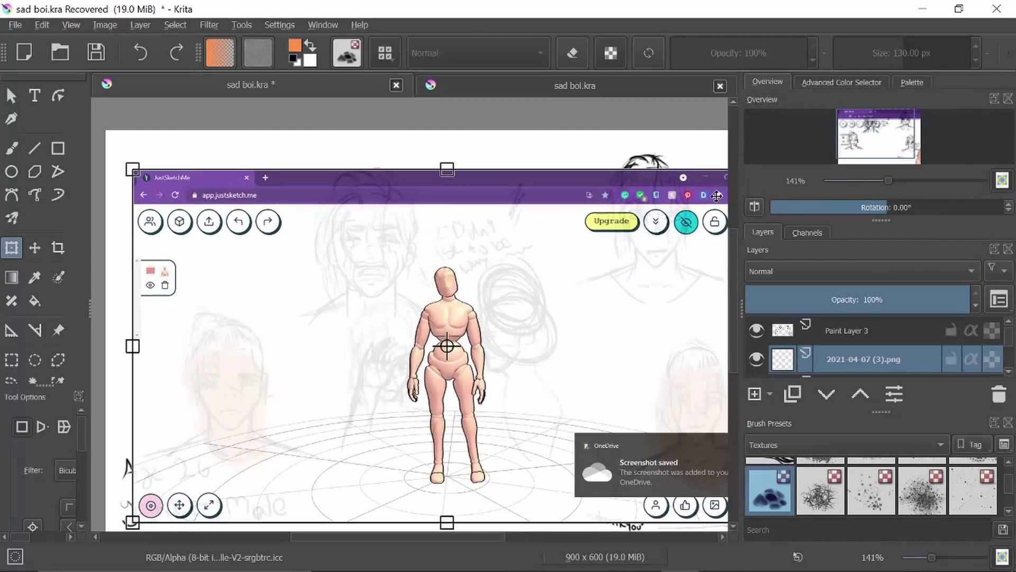
pyautogui.scroll(2, 655, 121)
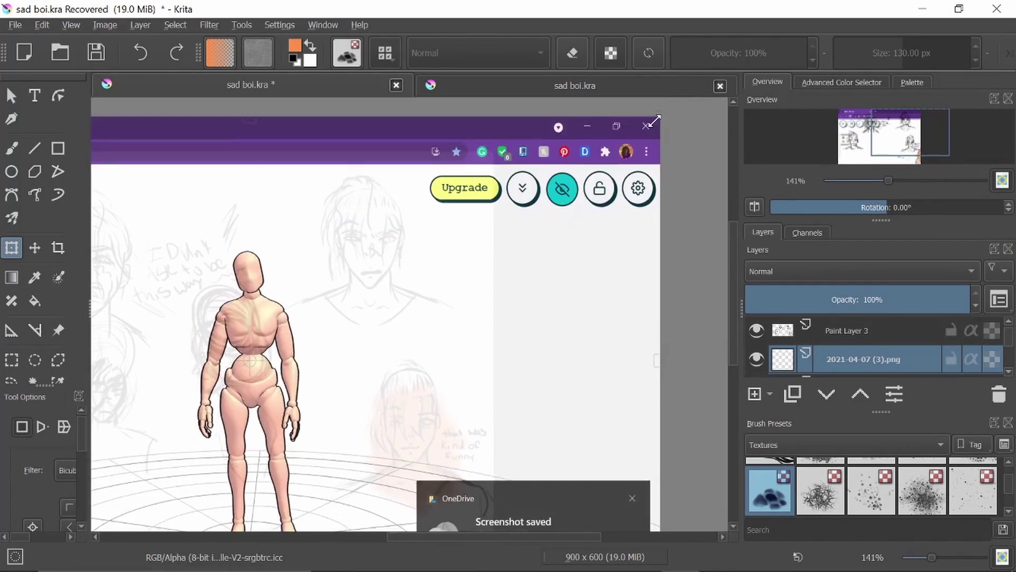
pyautogui.moveTo(655, 121)
pyautogui.mouseDown()
pyautogui.moveTo(558, 154)
pyautogui.moveTo(689, 290)
pyautogui.moveTo(547, 234)
pyautogui.moveTo(592, 311)
pyautogui.moveTo(605, 301)
pyautogui.mouseUp()
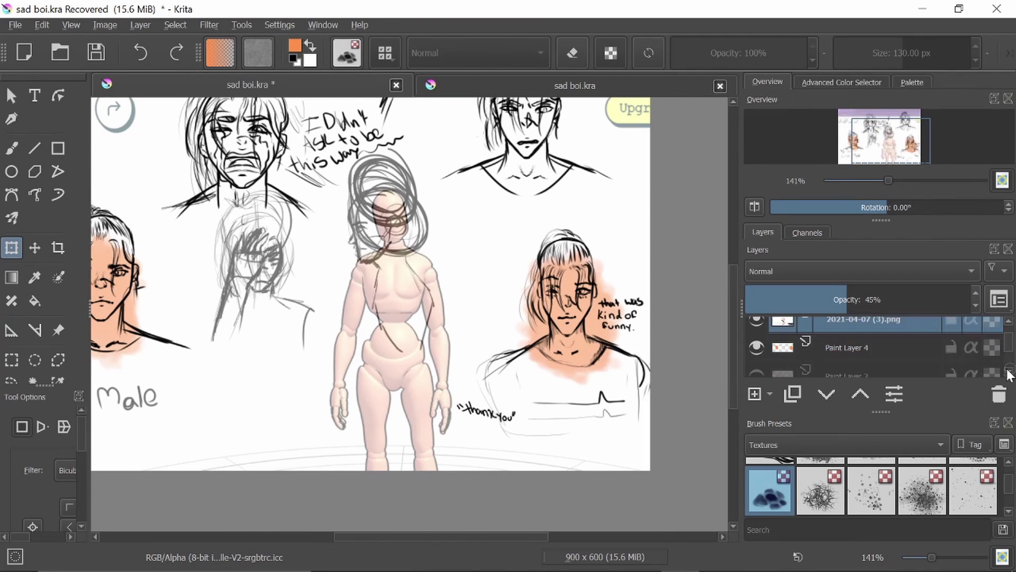
# - Delete Paint Layer 1, which holds the two rough sketches in the middle of the canvas
pyautogui.moveTo(868, 350)
pyautogui.mouseDown()
pyautogui.moveTo(896, 355)
pyautogui.moveTo(874, 344)
pyautogui.mouseUp()
pyautogui.click(759, 353)
pyautogui.click(759, 354)
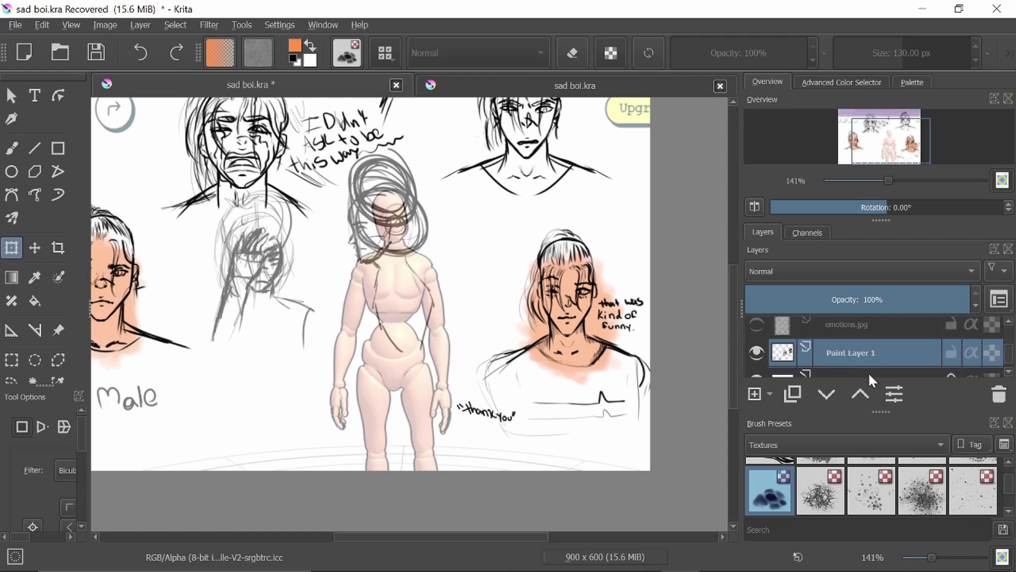
pyautogui.click(999, 394)
# - Add a paint layer above the screenshot layer and choose the Ink-3 Gpen brush with a pink colour
pyautogui.scroll(2, 888, 362)
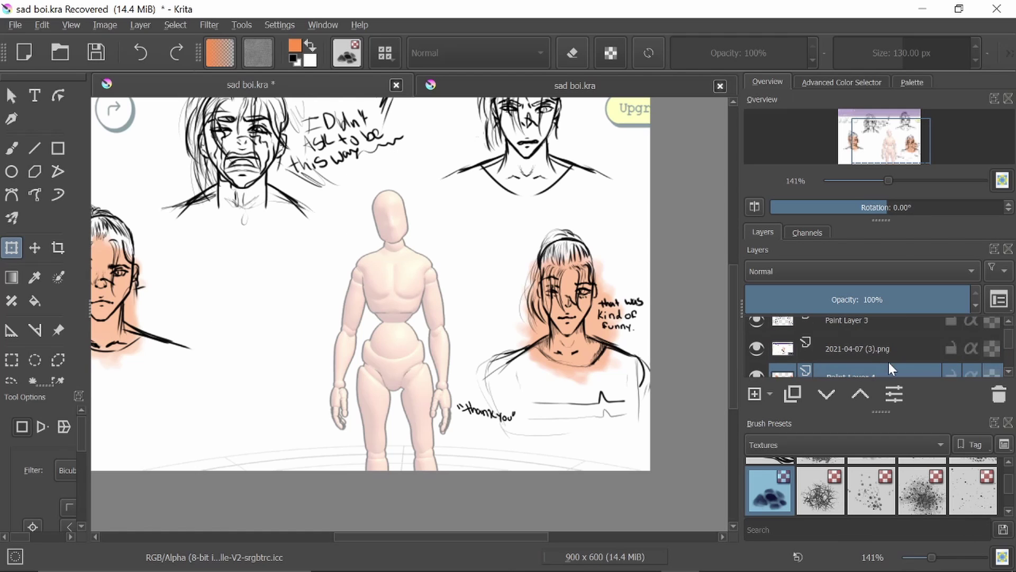
pyautogui.press('Insert')
pyautogui.click(841, 444)
pyautogui.click(784, 377)
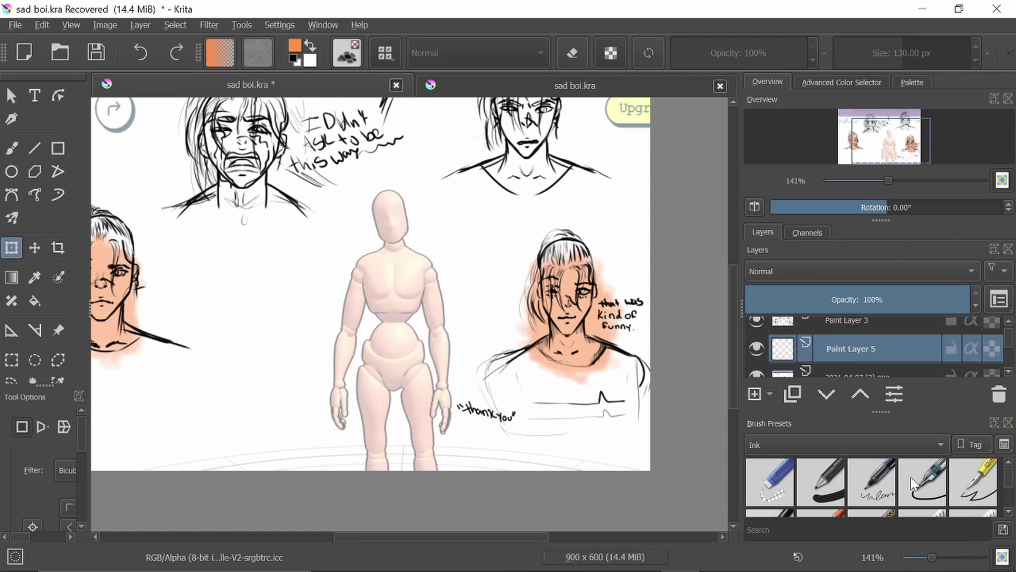
pyautogui.click(973, 479)
pyautogui.scroll(2, 550, 351)
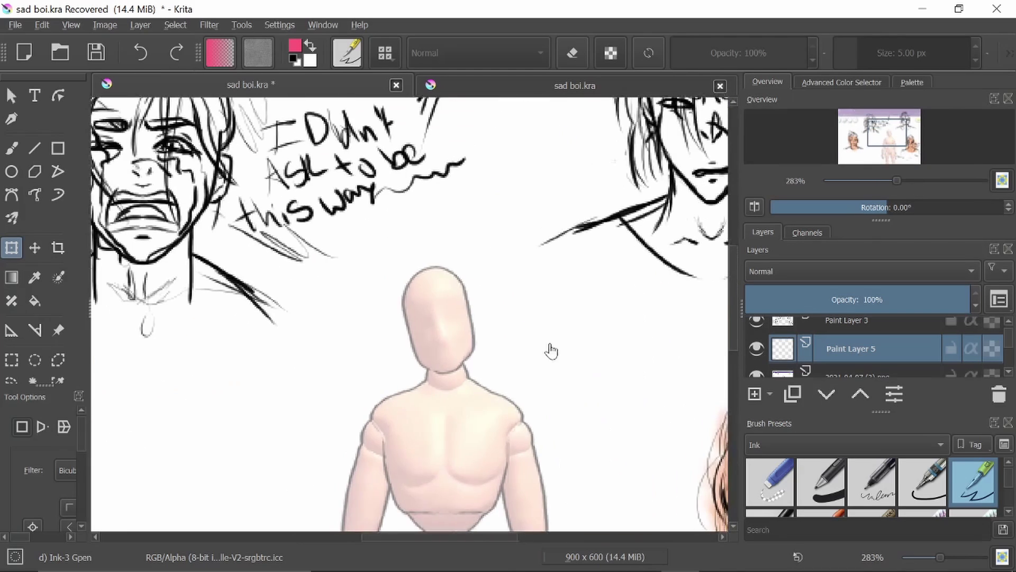
# - Sketch the head over the mannequin in pink with a skull oval, a tilted centre line and jaw guides
pyautogui.press('b')
pyautogui.scroll(1, 914, 181)
pyautogui.moveTo(479, 217); pyautogui.dragTo(545, 297)
pyautogui.moveTo(434, 238); pyautogui.dragTo(548, 286)
pyautogui.moveTo(471, 227); pyautogui.dragTo(506, 395)
pyautogui.moveTo(490, 399); pyautogui.dragTo(461, 251)
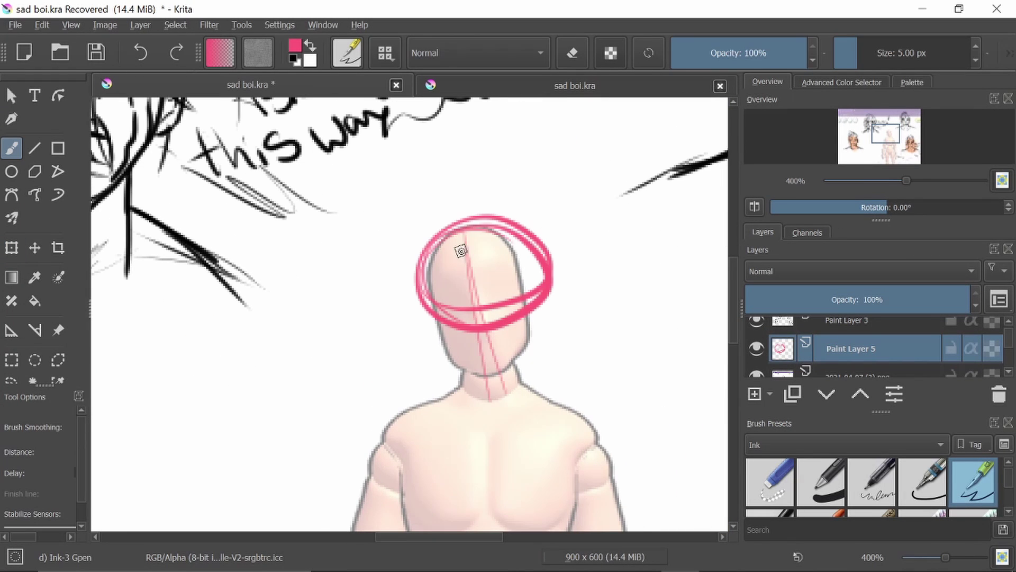
pyautogui.moveTo(524, 386); pyautogui.dragTo(532, 354)
# - Sketch the neck, a horizontal shoulder line and the tapering sides of the torso over the mannequin
pyautogui.scroll(-3, 516, 262)
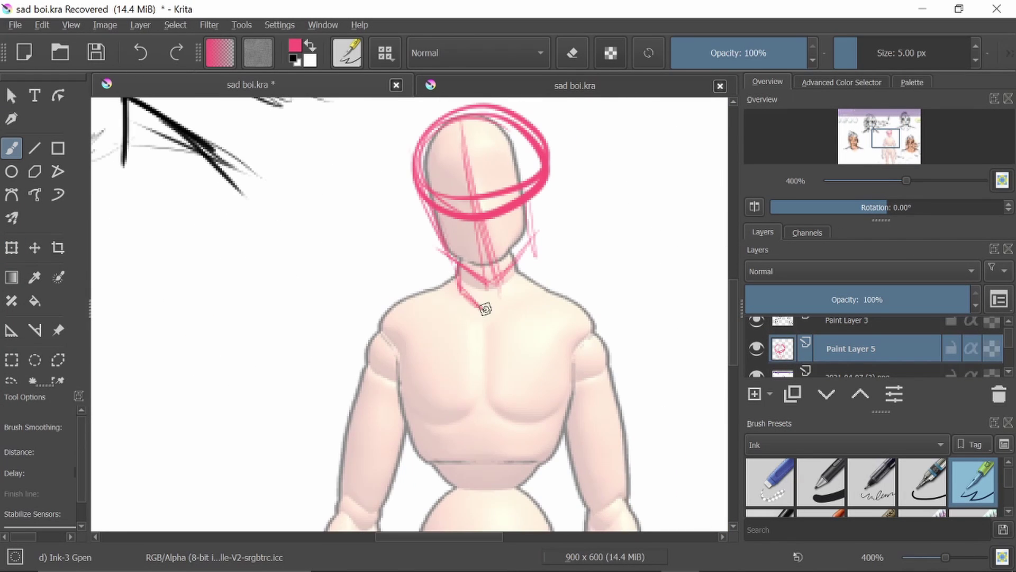
pyautogui.hscroll(-3, 498, 286)
pyautogui.moveTo(479, 276); pyautogui.dragTo(699, 270)
pyautogui.hscroll(2, 530, 275)
pyautogui.moveTo(418, 288); pyautogui.dragTo(479, 476)
pyautogui.moveTo(645, 270); pyautogui.dragTo(585, 461)
pyautogui.scroll(-3, 497, 351)
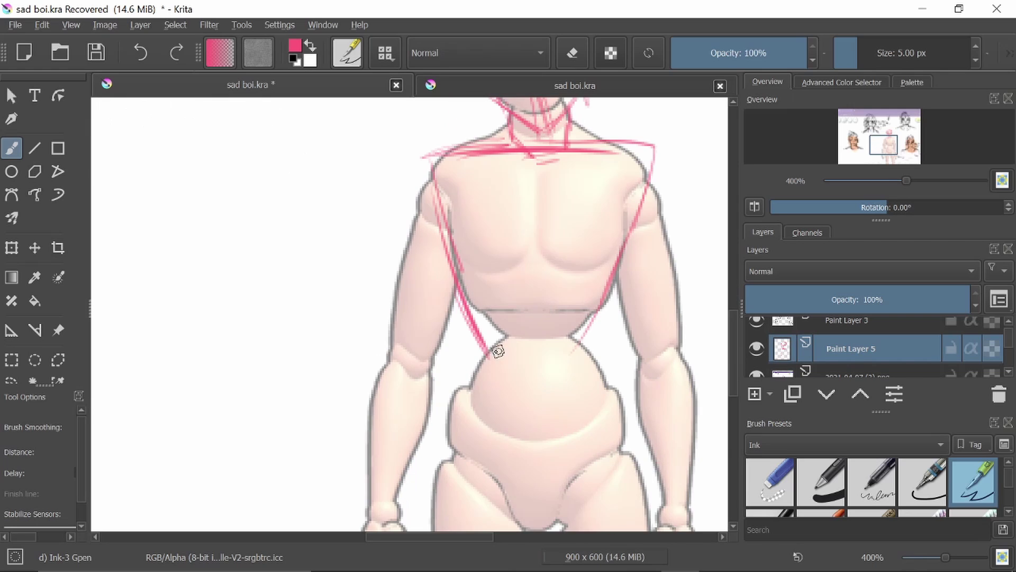
# - Draw a circle over each of the mannequin's shoulder joints
pyautogui.scroll(3, 579, 361)
pyautogui.moveTo(466, 249); pyautogui.dragTo(471, 251)
pyautogui.moveTo(651, 243); pyautogui.dragTo(657, 249)
# - Sketch the mannequin's right arm from the shoulder circle through elbow and wrist, including the palm and fingers
pyautogui.scroll(-4, 514, 139)
pyautogui.hscroll(-2, 515, 139)
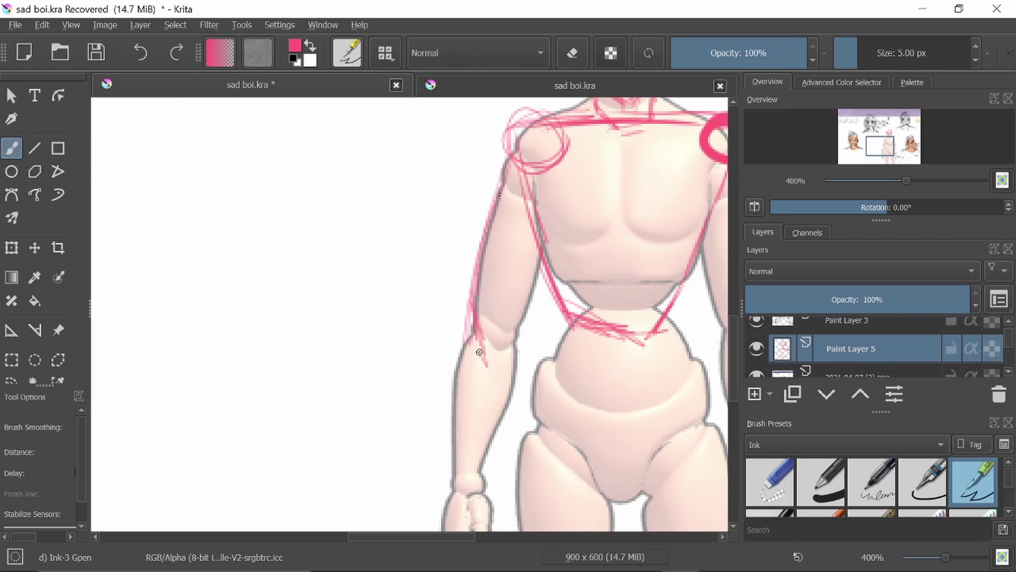
pyautogui.moveTo(480, 352)
pyautogui.mouseDown()
pyautogui.moveTo(506, 369)
pyautogui.moveTo(524, 323)
pyautogui.mouseUp()
pyautogui.scroll(-4, 515, 325)
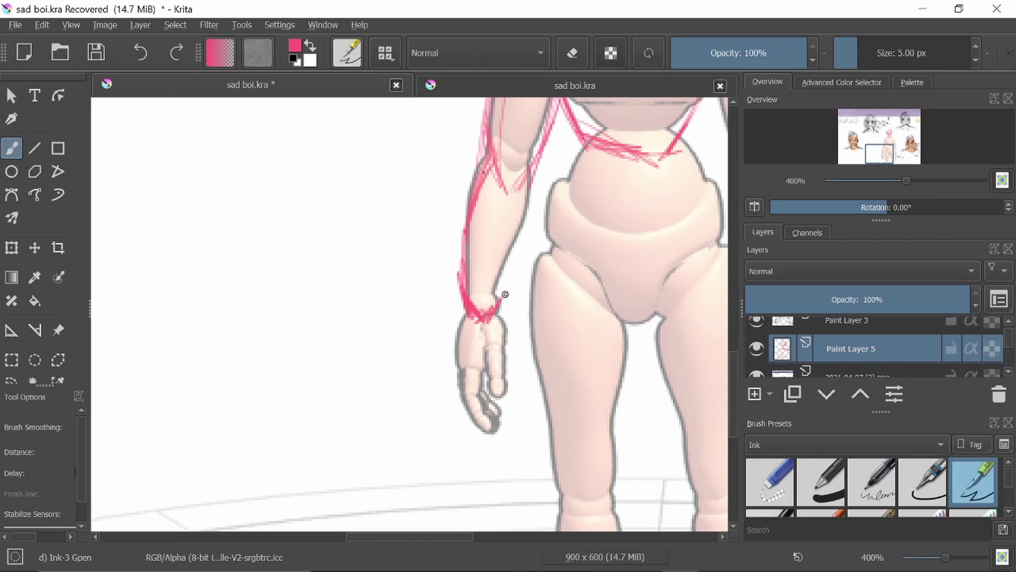
pyautogui.moveTo(524, 191); pyautogui.dragTo(495, 323)
pyautogui.scroll(-2, 493, 296)
pyautogui.moveTo(479, 224); pyautogui.dragTo(468, 275)
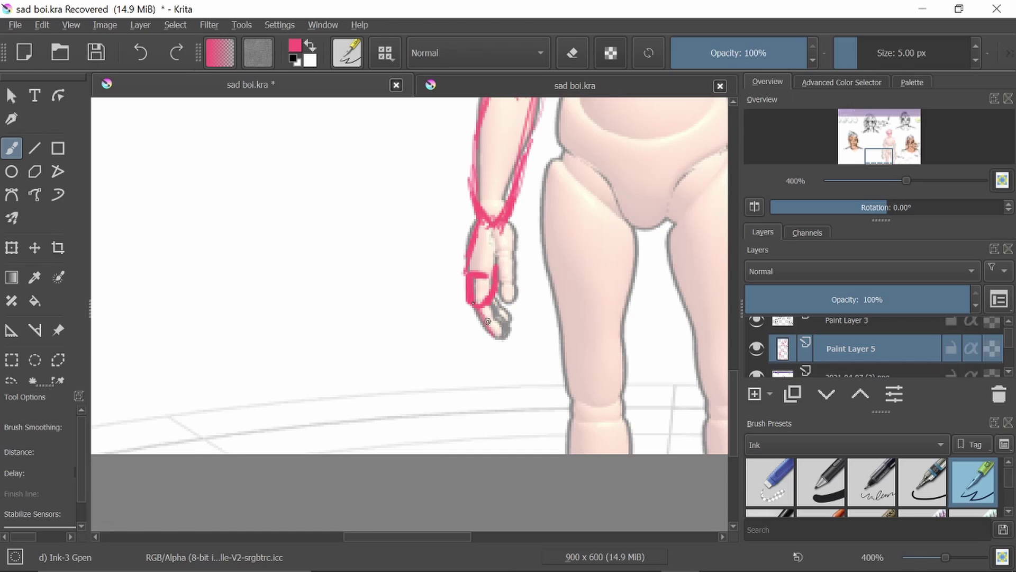
# - Sketch the mannequin's left arm from the thick shoulder circle down to the wrist, including the palm, thumb and fingers
pyautogui.scroll(5, 509, 299)
pyautogui.hscroll(5, 509, 299)
pyautogui.moveTo(548, 328); pyautogui.dragTo(519, 190)
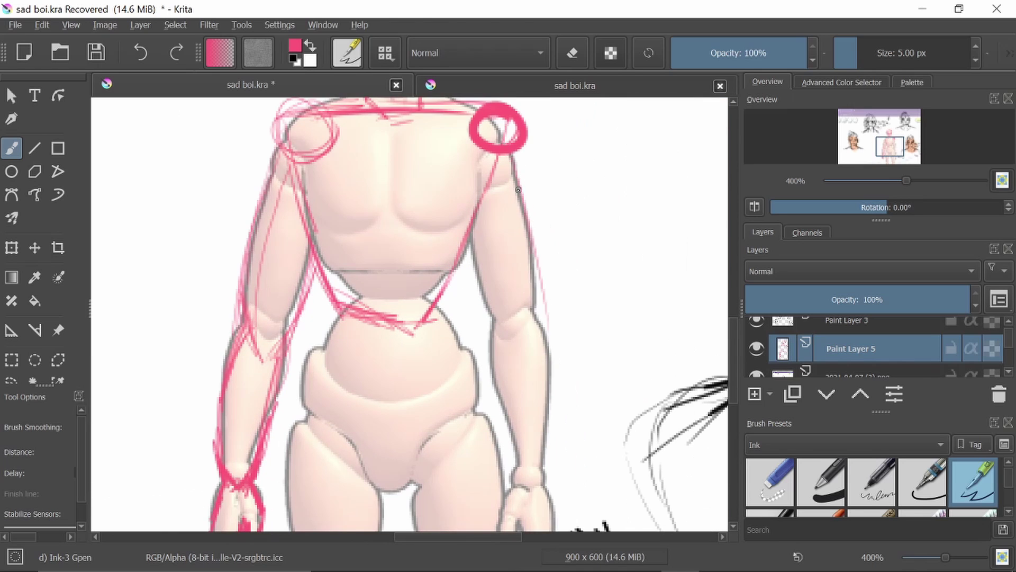
pyautogui.scroll(-2, 507, 335)
pyautogui.moveTo(479, 225); pyautogui.dragTo(500, 326)
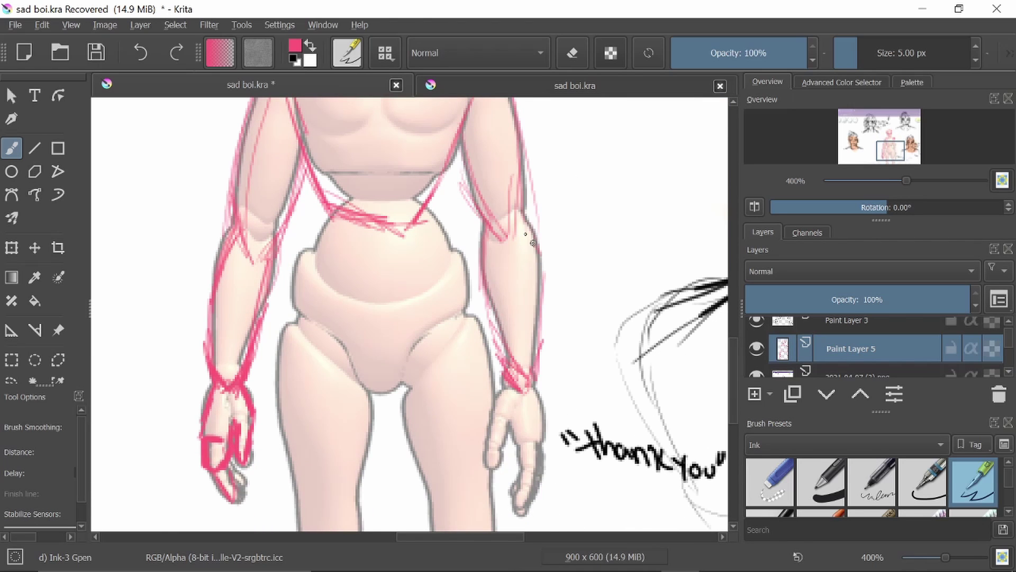
pyautogui.scroll(-2, 490, 284)
pyautogui.moveTo(523, 277); pyautogui.dragTo(534, 327)
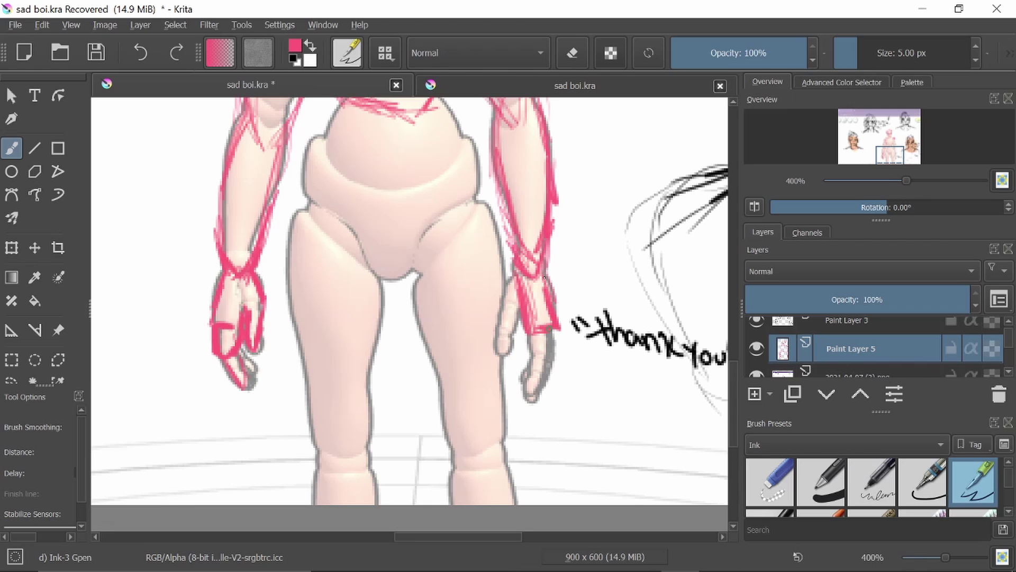
pyautogui.scroll(-1, 544, 277)
pyautogui.moveTo(551, 280); pyautogui.dragTo(536, 294)
pyautogui.scroll(1, 549, 311)
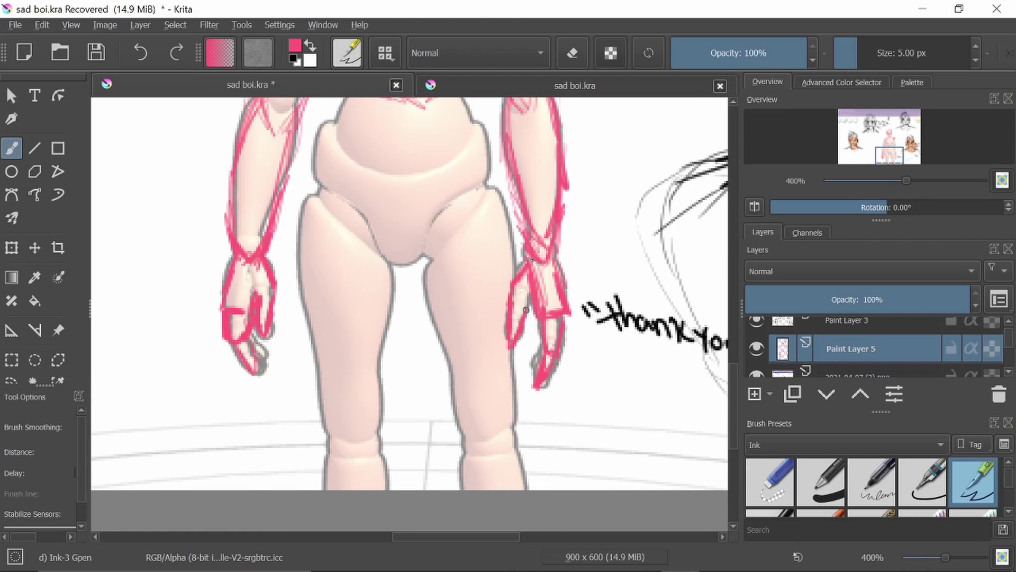
# - Sketch the V-shaped pelvis line and the outer and inner contours of the mannequin's right leg
pyautogui.scroll(2, 526, 310)
pyautogui.moveTo(582, 299); pyautogui.dragTo(500, 371)
pyautogui.scroll(-3, 499, 356)
pyautogui.moveTo(410, 121); pyautogui.dragTo(390, 273)
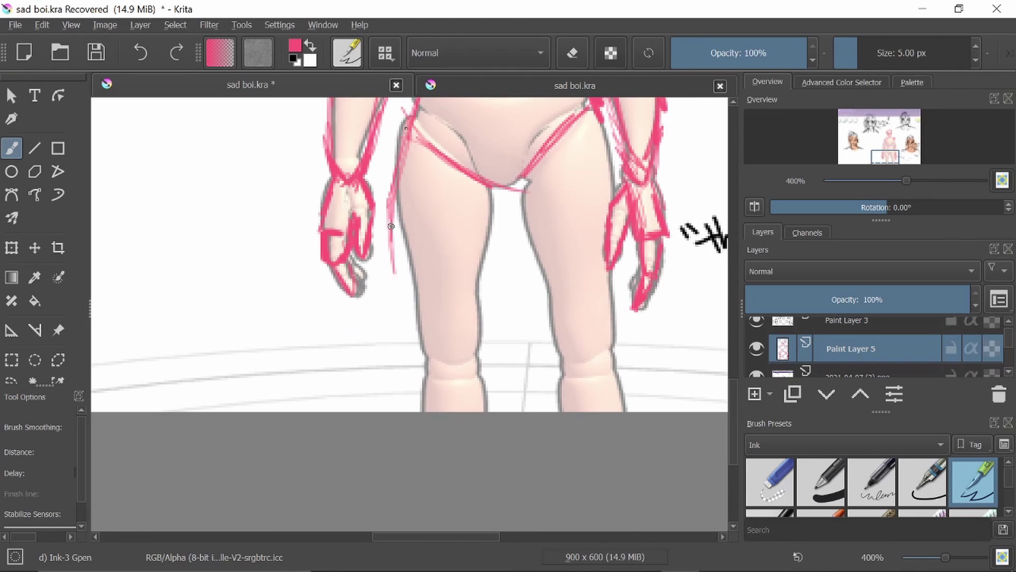
pyautogui.moveTo(391, 235); pyautogui.dragTo(450, 392)
pyautogui.moveTo(506, 180); pyautogui.dragTo(460, 371)
# - Sketch the mannequin's left leg contours and a sweeping line from the side of the head to the shoulder
pyautogui.moveTo(529, 156); pyautogui.dragTo(556, 360)
pyautogui.moveTo(595, 139); pyautogui.dragTo(614, 333)
pyautogui.moveTo(614, 323); pyautogui.dragTo(593, 405)
pyautogui.moveTo(522, 273)
pyautogui.mouseDown()
pyautogui.moveTo(564, 355)
pyautogui.moveTo(537, 412)
pyautogui.mouseUp()
pyautogui.scroll(9, 581, 385)
pyautogui.moveTo(550, 315); pyautogui.dragTo(606, 410)
# - Switch the brush colour to black and fade the mannequin reference and pink sketch, setting Paint Layer 5 to 75% opacity
pyautogui.click(847, 320)
pyautogui.click(802, 81)
pyautogui.press('d')
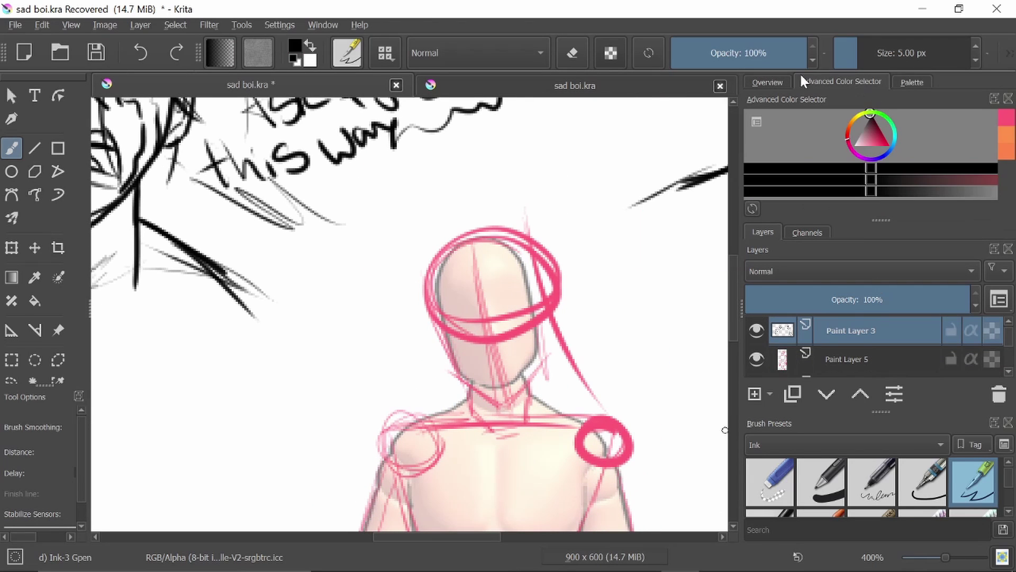
pyautogui.click(870, 352)
pyautogui.moveTo(953, 300); pyautogui.dragTo(847, 299)
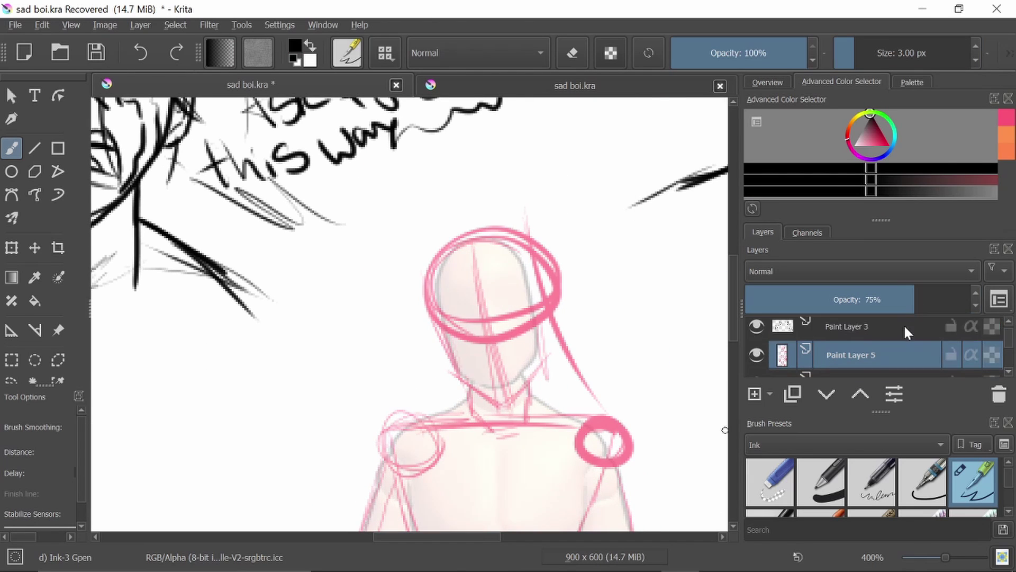
# - Ink the cheeks and pointed jawline in black on Paint Layer 3 with the 3 px brush
pyautogui.click(852, 330)
pyautogui.click(768, 82)
pyautogui.moveTo(907, 181); pyautogui.dragTo(923, 181)
pyautogui.moveTo(391, 262)
pyautogui.mouseDown()
pyautogui.moveTo(421, 373)
pyautogui.moveTo(456, 405)
pyautogui.mouseUp()
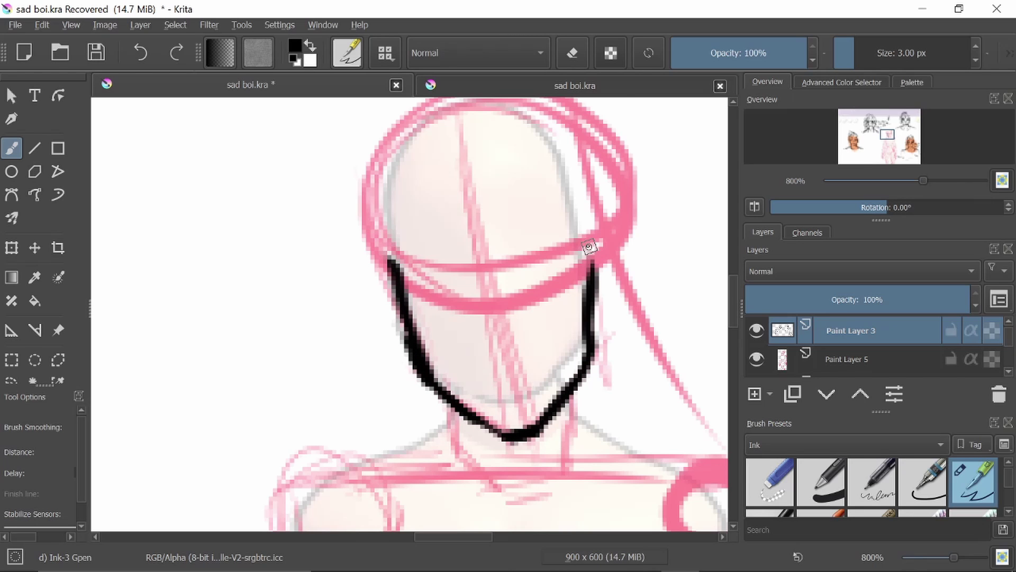
# - Ink the neck line, shoulder slope, sleeve and cuff on the character's right side in black
pyautogui.scroll(-3, 529, 254)
pyautogui.moveTo(612, 288); pyautogui.dragTo(609, 328)
pyautogui.moveTo(611, 251); pyautogui.dragTo(516, 297)
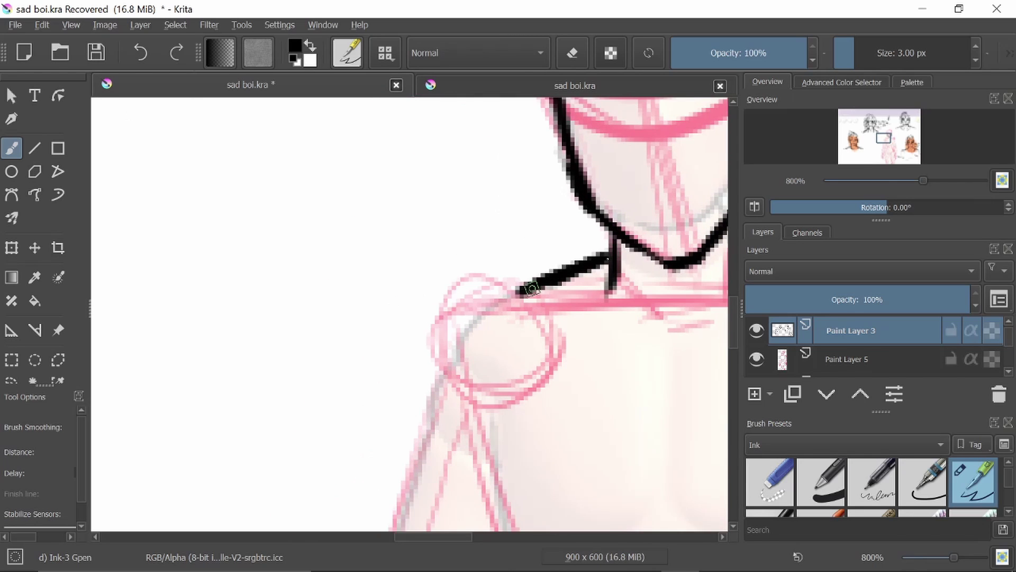
pyautogui.moveTo(524, 144)
pyautogui.mouseDown()
pyautogui.moveTo(484, 212)
pyautogui.moveTo(507, 433)
pyautogui.mouseUp()
pyautogui.moveTo(466, 406)
pyautogui.mouseDown()
pyautogui.moveTo(530, 423)
pyautogui.moveTo(454, 317)
pyautogui.mouseUp()
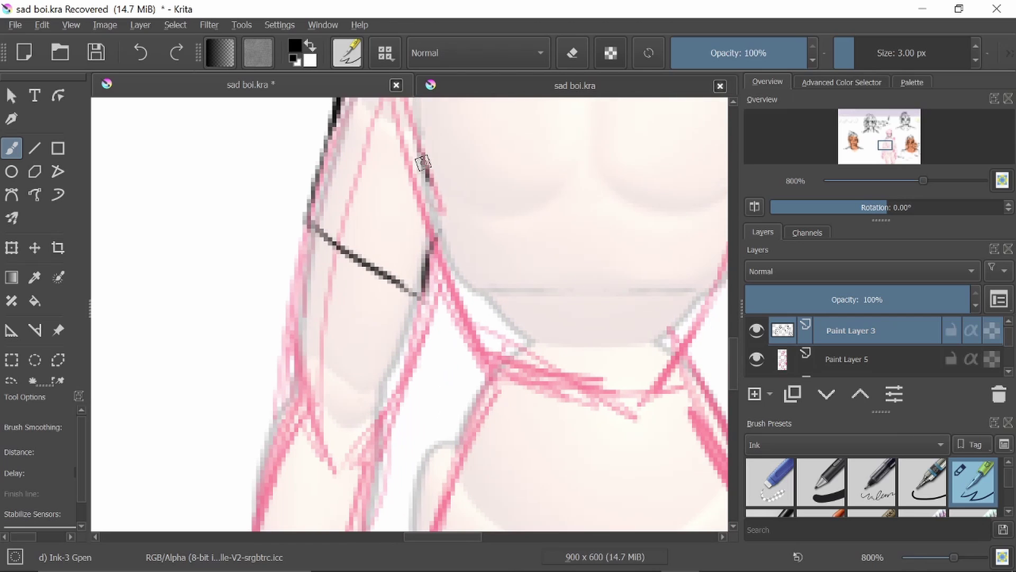
pyautogui.moveTo(431, 204)
pyautogui.mouseDown()
pyautogui.moveTo(466, 355)
pyautogui.moveTo(346, 380)
pyautogui.mouseUp()
# - Ink the neck, shoulder and cuffed sleeve on the character's left, along with the shirt's sides and hem
pyautogui.moveTo(313, 370); pyautogui.dragTo(579, 444)
pyautogui.moveTo(296, 439)
pyautogui.mouseDown()
pyautogui.moveTo(358, 447)
pyautogui.moveTo(559, 409)
pyautogui.mouseUp()
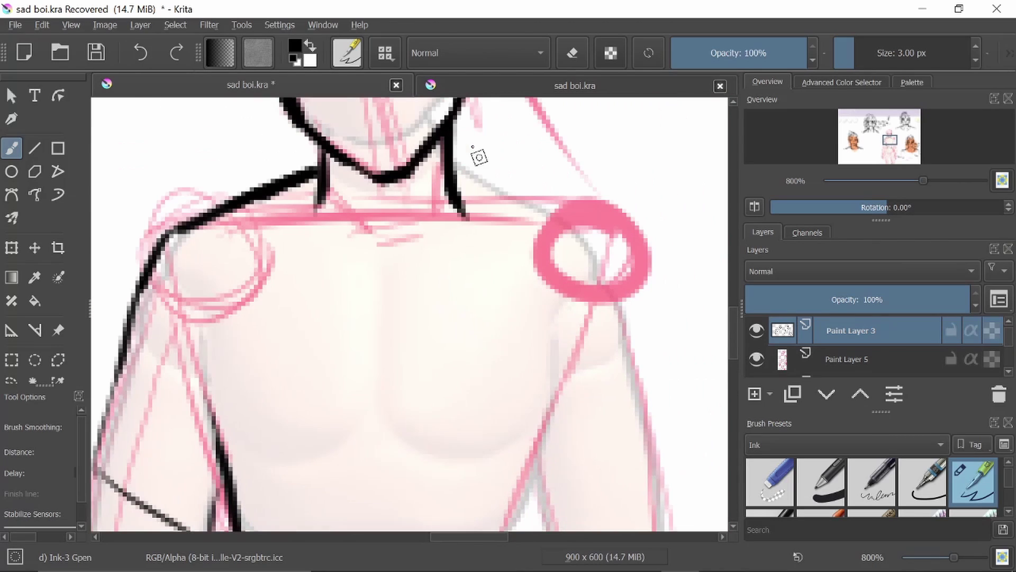
pyautogui.moveTo(593, 209); pyautogui.dragTo(617, 261)
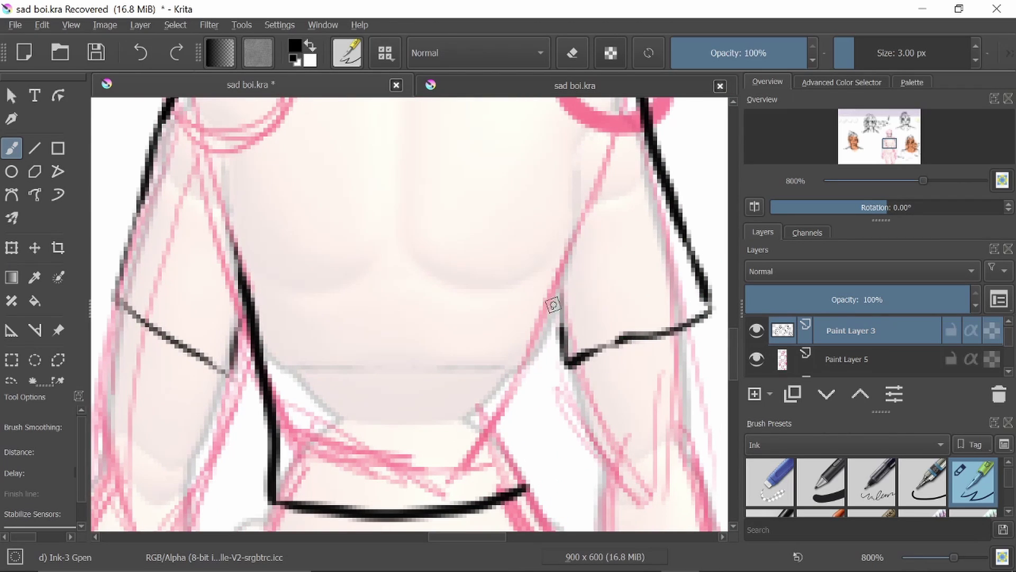
pyautogui.moveTo(564, 235); pyautogui.dragTo(521, 461)
# - Ink a curved shirt neckline below the throat, undoing the first stroke and redrawing it
pyautogui.press('-')
pyautogui.press('-')
pyautogui.press('-')
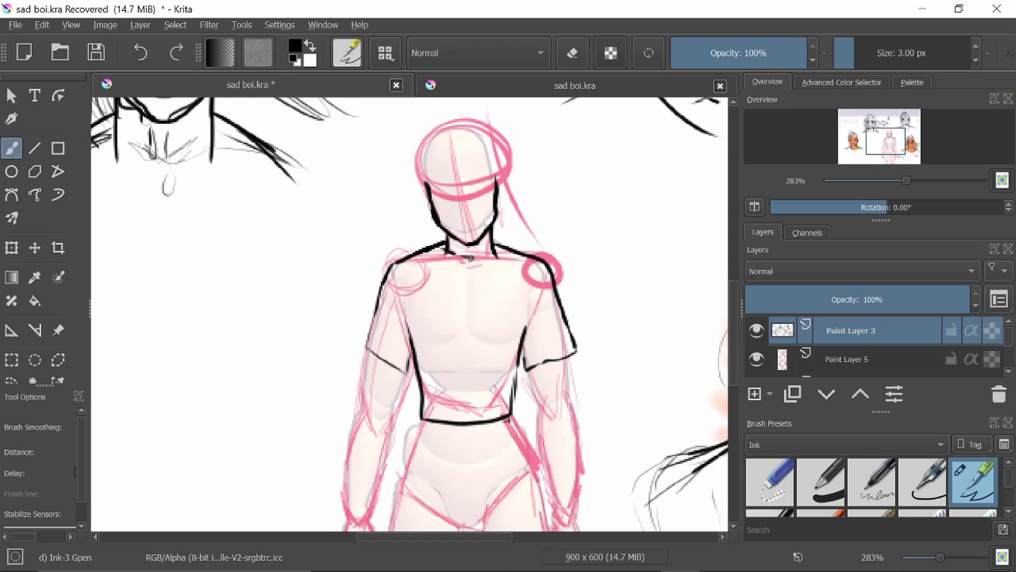
pyautogui.moveTo(470, 257); pyautogui.dragTo(513, 259)
pyautogui.click(140, 56)
pyautogui.moveTo(402, 339)
pyautogui.mouseDown()
pyautogui.moveTo(422, 349)
pyautogui.moveTo(461, 188)
pyautogui.mouseUp()
# - Ink both contours of the character's right forearm and the outline of the hand and fingers
pyautogui.moveTo(363, 270); pyautogui.dragTo(341, 397)
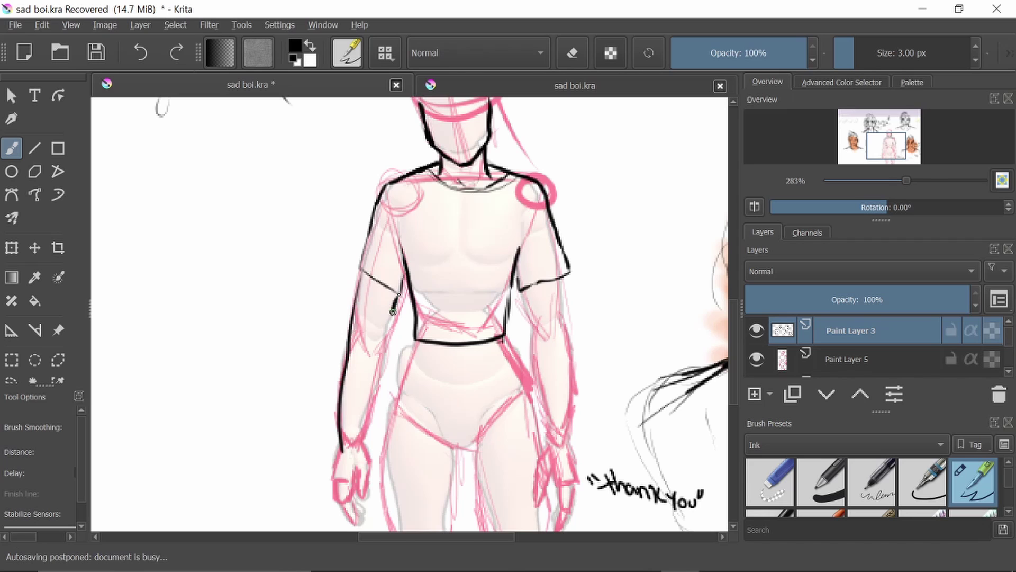
pyautogui.moveTo(393, 311)
pyautogui.mouseDown()
pyautogui.moveTo(361, 445)
pyautogui.moveTo(385, 377)
pyautogui.moveTo(358, 410)
pyautogui.moveTo(375, 406)
pyautogui.mouseUp()
pyautogui.scroll(2, 426, 298)
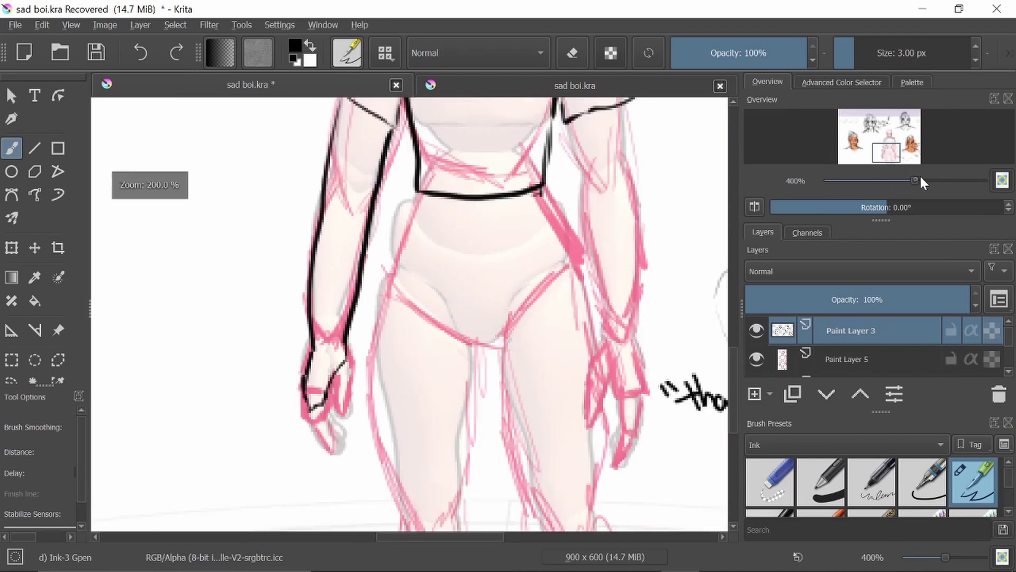
pyautogui.moveTo(418, 345); pyautogui.dragTo(420, 310)
pyautogui.moveTo(419, 310); pyautogui.dragTo(410, 275)
# - Ink the character's left forearm contours and the outline of the left hand, thumb and fingers
pyautogui.moveTo(381, 324)
pyautogui.mouseDown()
pyautogui.moveTo(373, 337)
pyautogui.moveTo(535, 242)
pyautogui.moveTo(505, 192)
pyautogui.moveTo(521, 349)
pyautogui.mouseUp()
pyautogui.moveTo(522, 350); pyautogui.dragTo(505, 221)
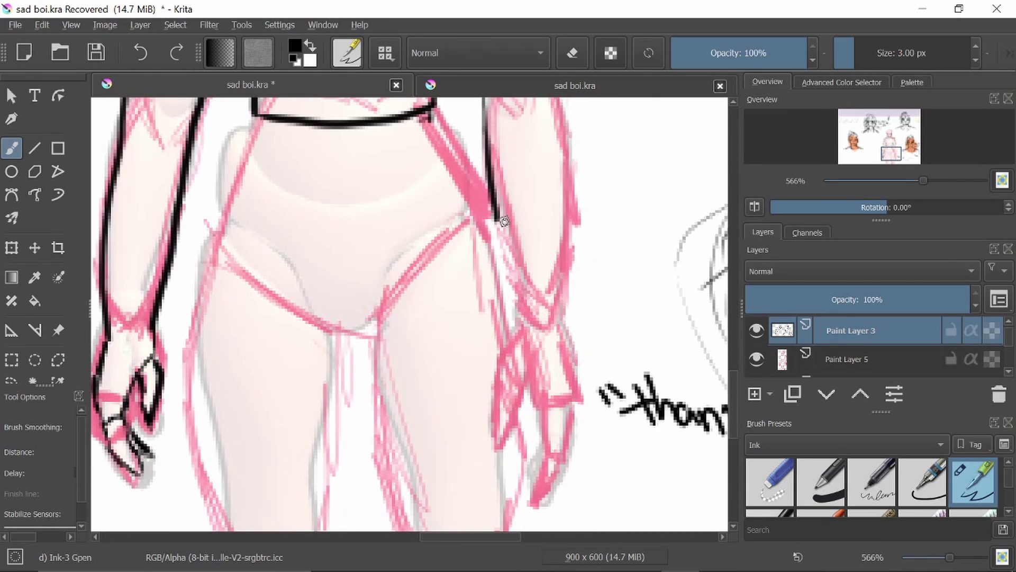
pyautogui.moveTo(516, 317)
pyautogui.mouseDown()
pyautogui.moveTo(577, 164)
pyautogui.moveTo(612, 259)
pyautogui.moveTo(529, 288)
pyautogui.moveTo(611, 310)
pyautogui.mouseUp()
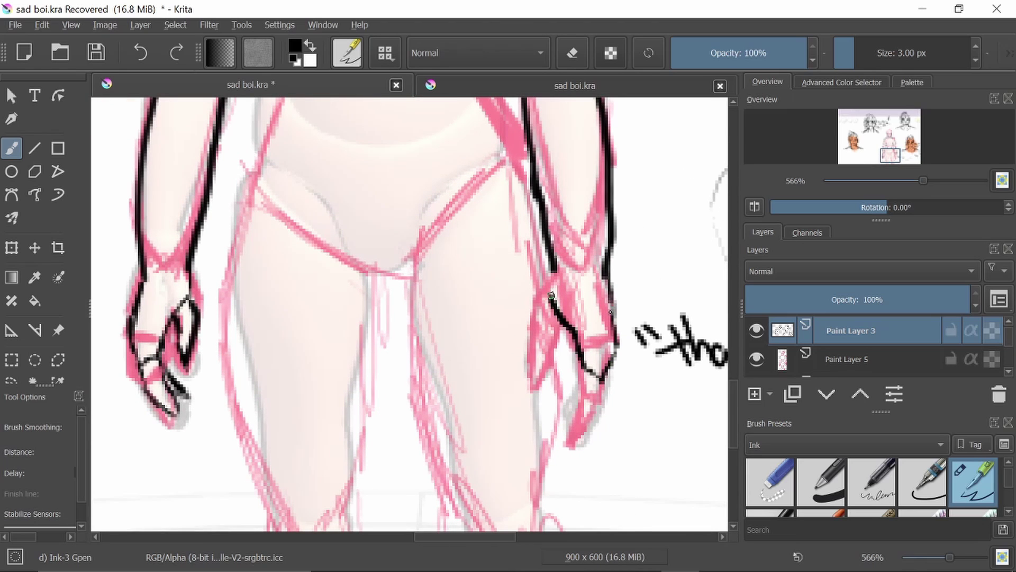
pyautogui.moveTo(548, 280); pyautogui.dragTo(553, 233)
pyautogui.moveTo(552, 233)
pyautogui.mouseDown()
pyautogui.moveTo(544, 265)
pyautogui.moveTo(551, 236)
pyautogui.mouseUp()
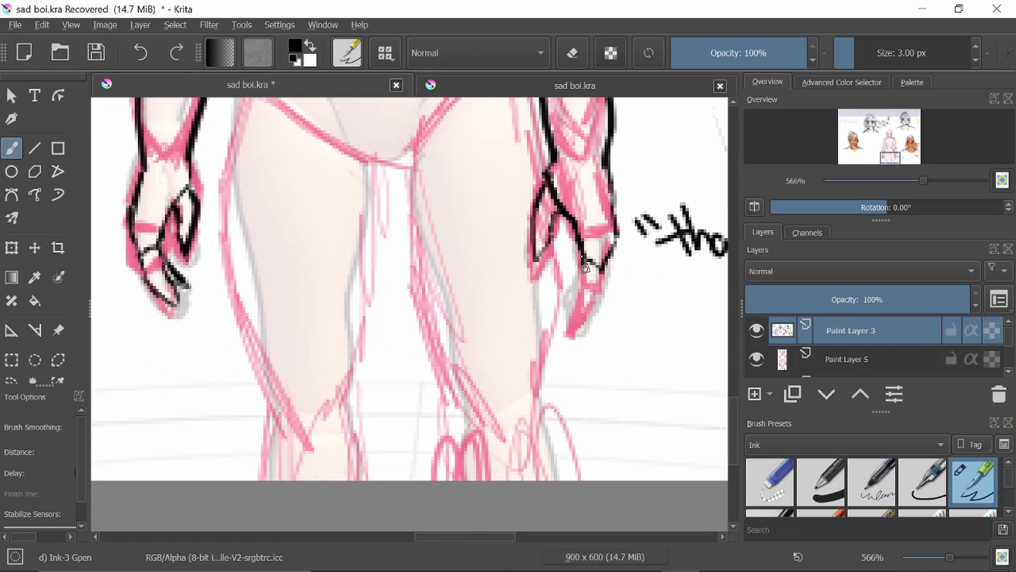
pyautogui.scroll(10, 572, 292)
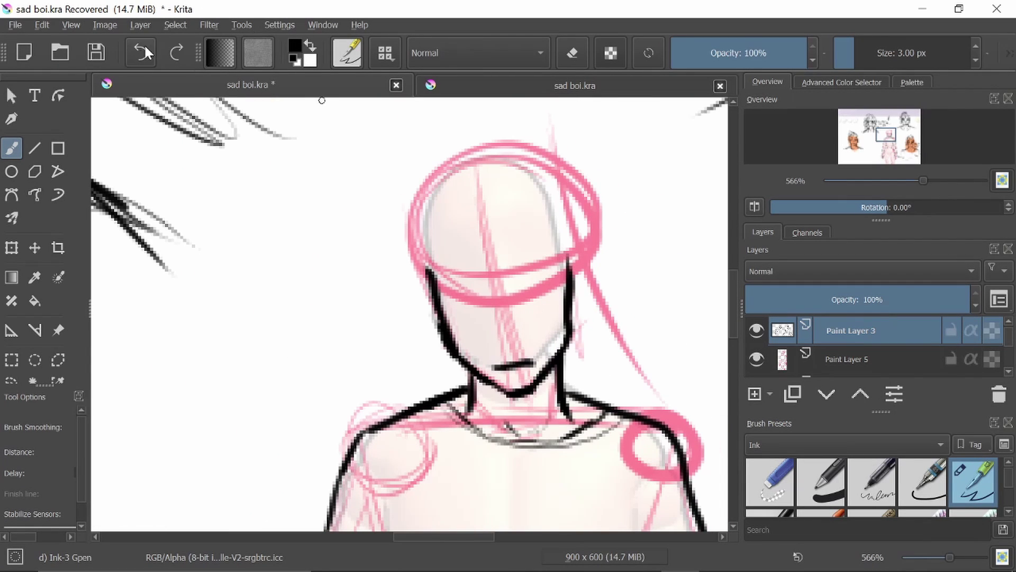
pyautogui.moveTo(924, 180); pyautogui.dragTo(931, 180)
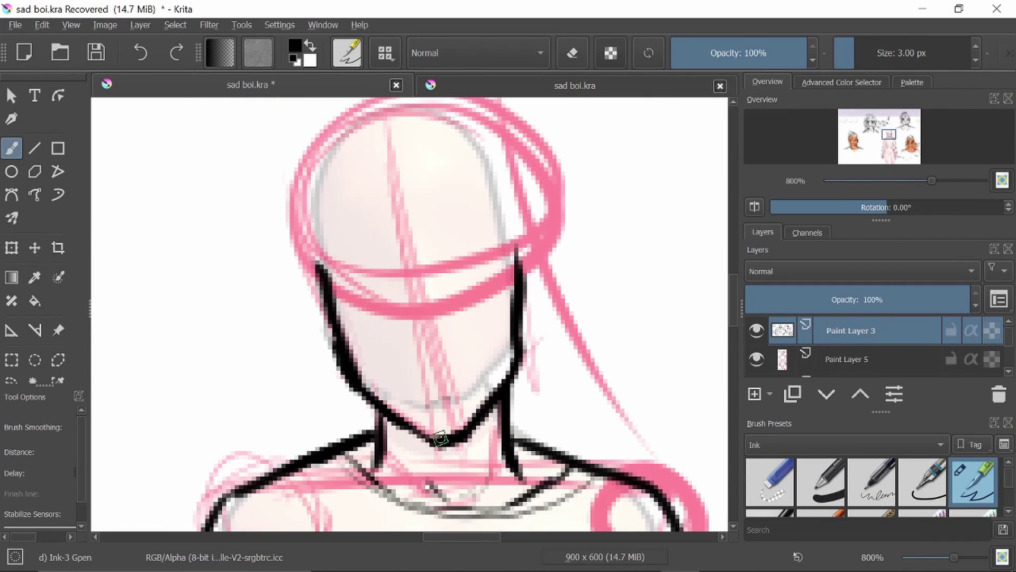
pyautogui.moveTo(440, 438); pyautogui.dragTo(389, 191)
pyautogui.click(141, 52)
pyautogui.hscroll(3, 585, 261)
pyautogui.moveTo(571, 249); pyautogui.dragTo(728, 294)
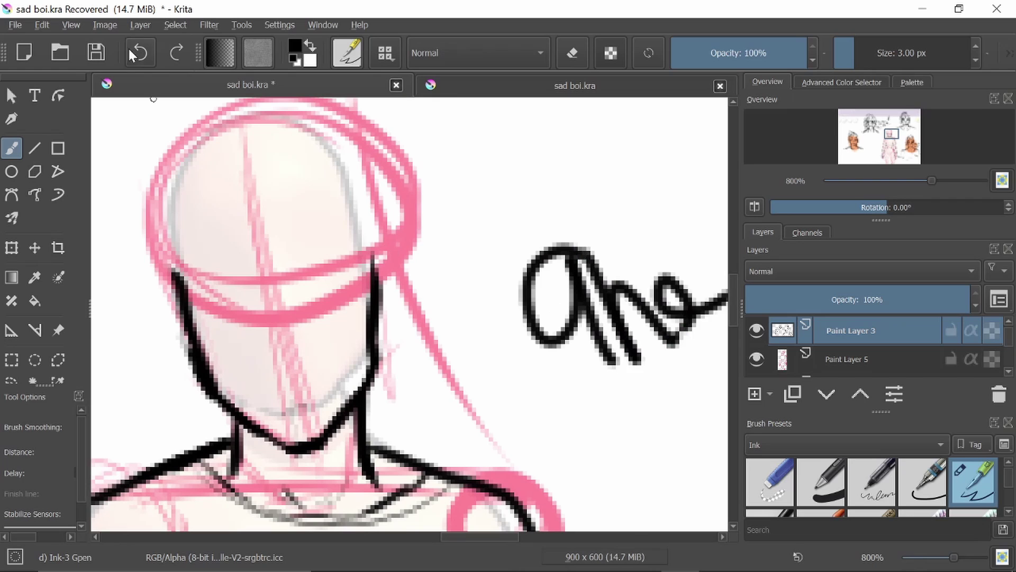
pyautogui.click(132, 55)
pyautogui.moveTo(530, 206); pyautogui.dragTo(558, 294)
pyautogui.moveTo(588, 259); pyautogui.dragTo(674, 351)
pyautogui.hotkey('ctrl', 'z')
pyautogui.hotkey('ctrl', 'z')
# - Ink the eyebrows and the downcast eyes along the face's curved guideline
pyautogui.scroll(3, 445, 339)
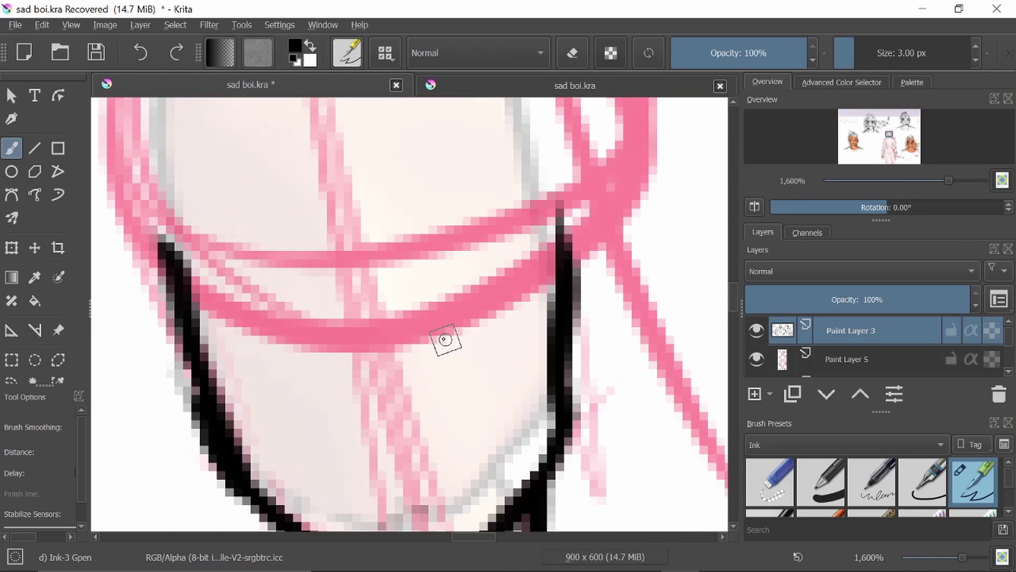
pyautogui.moveTo(433, 302); pyautogui.dragTo(561, 265)
pyautogui.moveTo(450, 328)
pyautogui.mouseDown()
pyautogui.moveTo(506, 312)
pyautogui.moveTo(476, 318)
pyautogui.mouseUp()
pyautogui.hscroll(-3, 427, 268)
pyautogui.moveTo(465, 215); pyautogui.dragTo(437, 234)
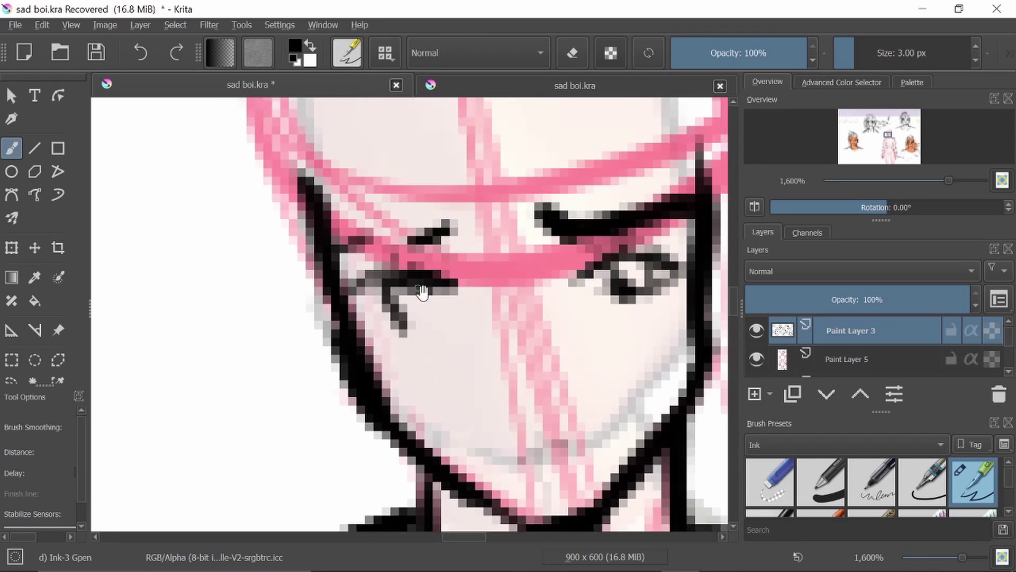
pyautogui.moveTo(455, 313)
pyautogui.mouseDown()
pyautogui.moveTo(466, 318)
pyautogui.moveTo(427, 220)
pyautogui.mouseUp()
pyautogui.moveTo(492, 245); pyautogui.dragTo(375, 216)
# - Ink the small nose, the mouth and a short diagonal line beside the nose
pyautogui.moveTo(922, 190)
pyautogui.mouseDown()
pyautogui.moveTo(887, 190)
pyautogui.moveTo(949, 180)
pyautogui.mouseUp()
pyautogui.press('e')
pyautogui.press('e')
pyautogui.moveTo(518, 228); pyautogui.dragTo(460, 323)
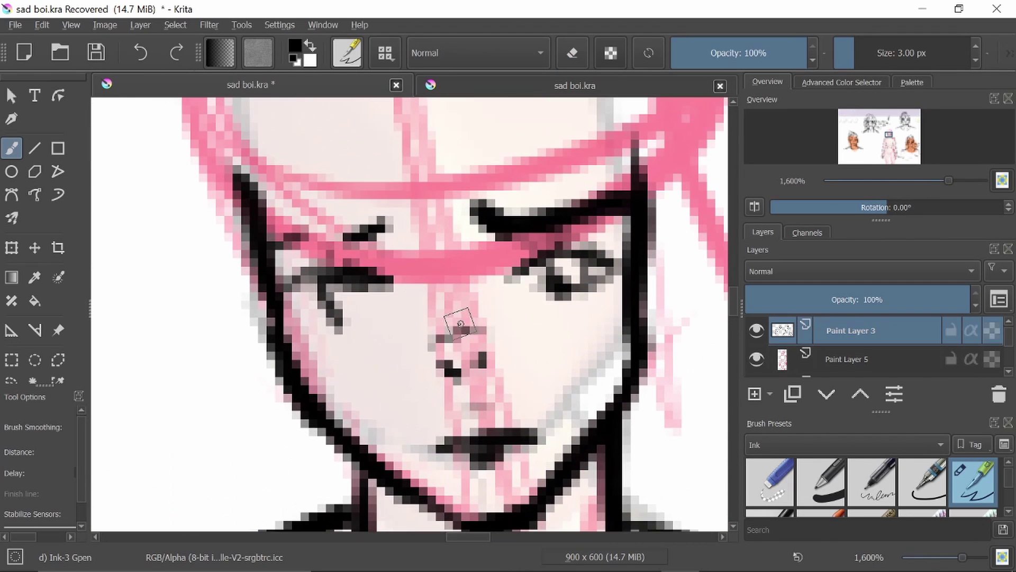
pyautogui.scroll(-3, 484, 274)
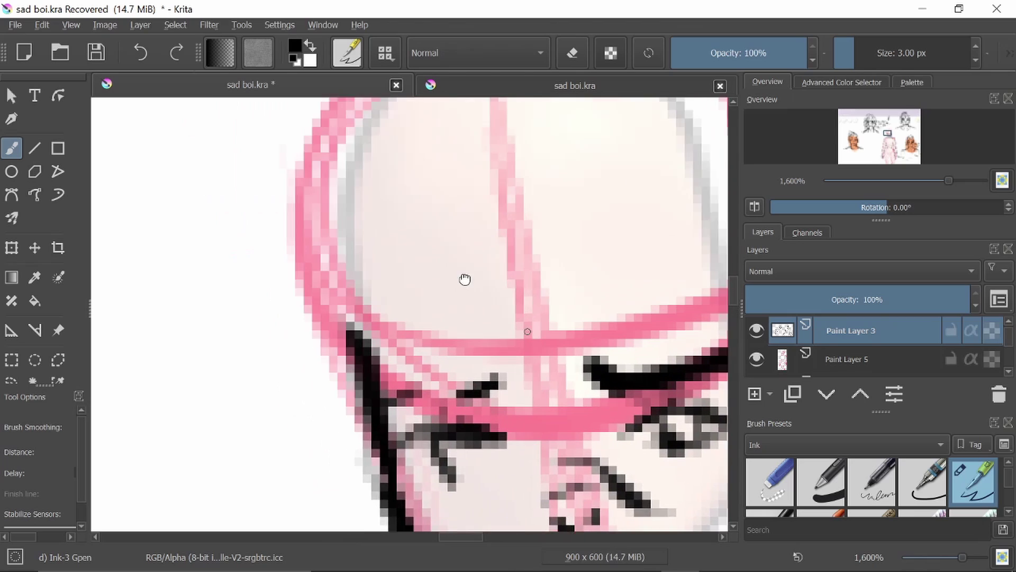
# - Erase the shirt's hem line across the waist and extend the torso sides down toward the hips
pyautogui.moveTo(935, 180); pyautogui.dragTo(897, 180)
pyautogui.moveTo(586, 297); pyautogui.dragTo(604, 310)
pyautogui.scroll(2, 604, 311)
pyautogui.scroll(-5, 529, 360)
# - Ink a curved waistband at the hips and the outer and inner contours of both trouser legs
pyautogui.press('e')
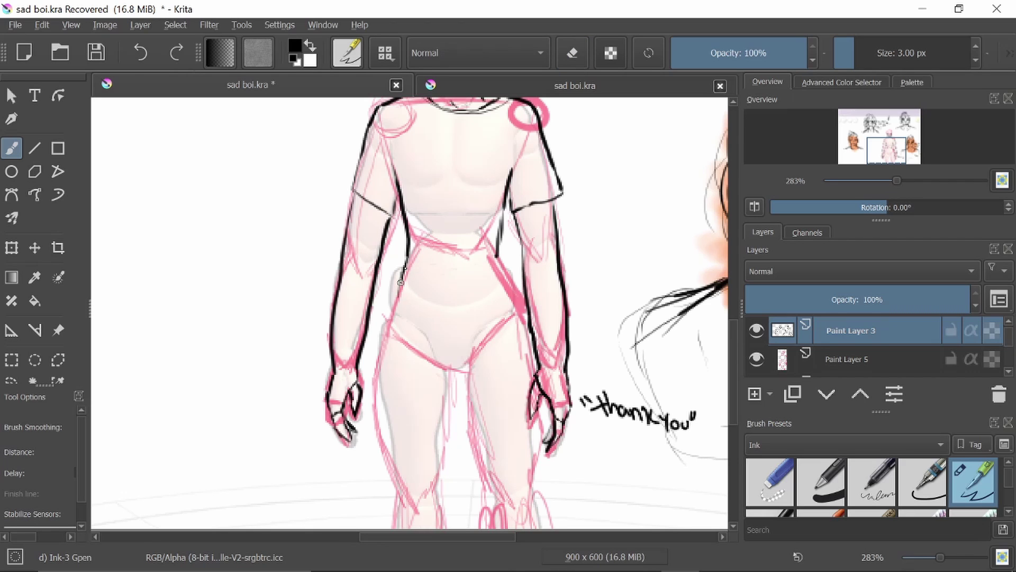
pyautogui.moveTo(427, 231); pyautogui.dragTo(427, 125)
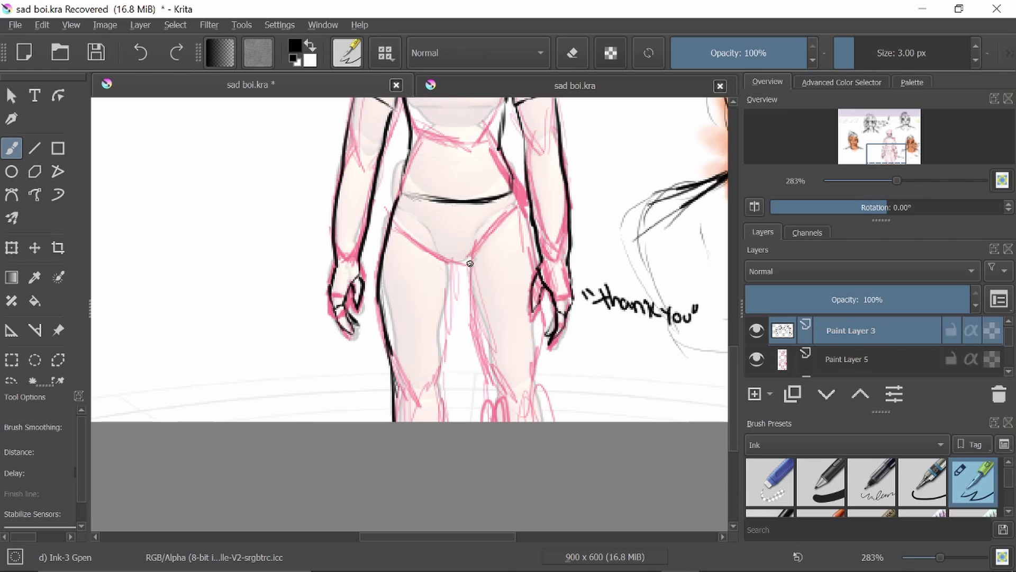
pyautogui.moveTo(469, 263)
pyautogui.mouseDown()
pyautogui.moveTo(449, 423)
pyautogui.moveTo(486, 422)
pyautogui.mouseUp()
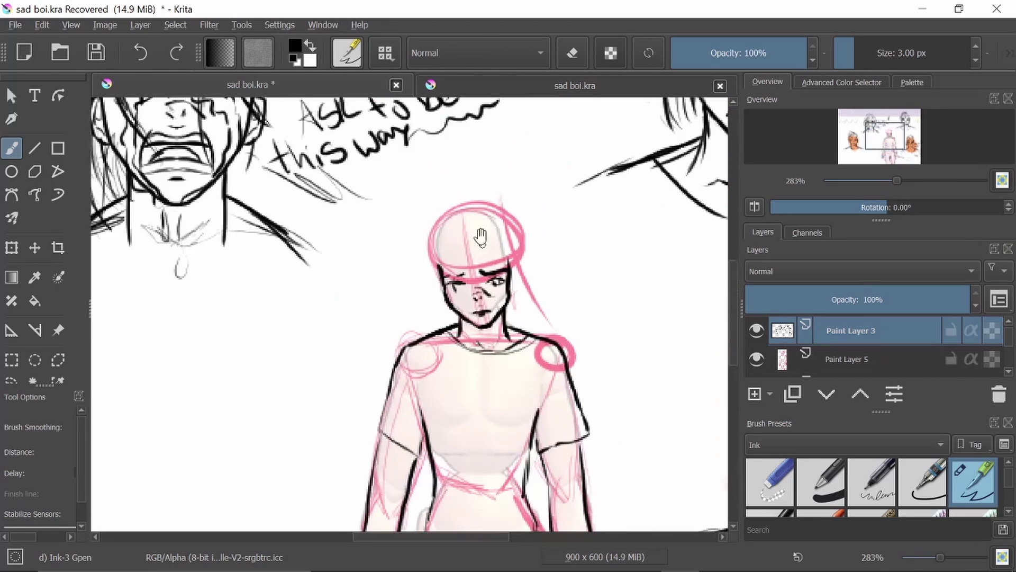
# - Switch to the Ink-1 Precision brush at 2 px and ink loose hair strands along the character's right temple
pyautogui.click(871, 481)
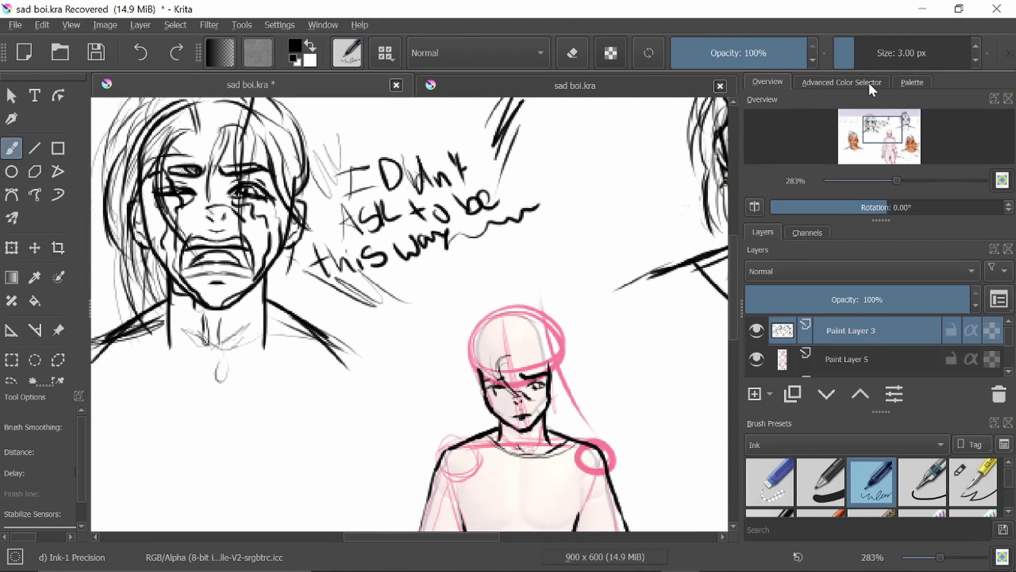
pyautogui.moveTo(906, 180); pyautogui.dragTo(923, 181)
pyautogui.moveTo(455, 299); pyautogui.dragTo(466, 418)
pyautogui.moveTo(450, 378); pyautogui.dragTo(476, 447)
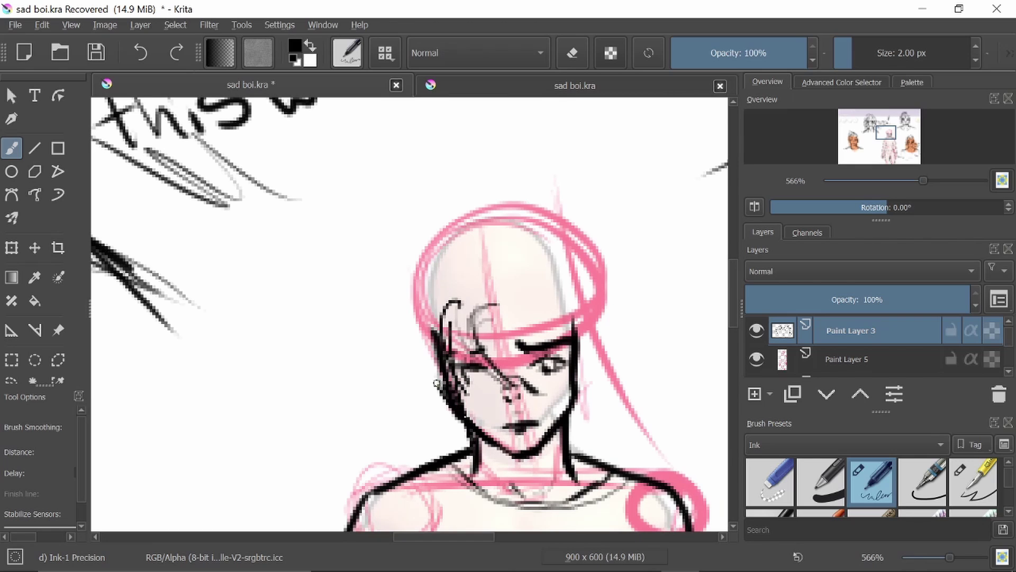
pyautogui.moveTo(444, 300); pyautogui.dragTo(421, 395)
pyautogui.moveTo(450, 286)
pyautogui.mouseDown()
pyautogui.moveTo(415, 371)
pyautogui.moveTo(545, 277)
pyautogui.moveTo(427, 328)
pyautogui.moveTo(433, 418)
pyautogui.mouseUp()
# - Ink the crown's outline with overlapping curved strokes and add hair strands at the character's left temple
pyautogui.moveTo(430, 316)
pyautogui.mouseDown()
pyautogui.moveTo(475, 377)
pyautogui.moveTo(400, 387)
pyautogui.moveTo(384, 367)
pyautogui.moveTo(476, 344)
pyautogui.moveTo(418, 390)
pyautogui.moveTo(534, 327)
pyautogui.moveTo(298, 435)
pyautogui.moveTo(276, 473)
pyautogui.moveTo(533, 367)
pyautogui.moveTo(317, 424)
pyautogui.moveTo(308, 439)
pyautogui.moveTo(292, 264)
pyautogui.moveTo(444, 312)
pyautogui.mouseUp()
pyautogui.moveTo(307, 235); pyautogui.dragTo(444, 286)
pyautogui.moveTo(360, 222); pyautogui.dragTo(439, 307)
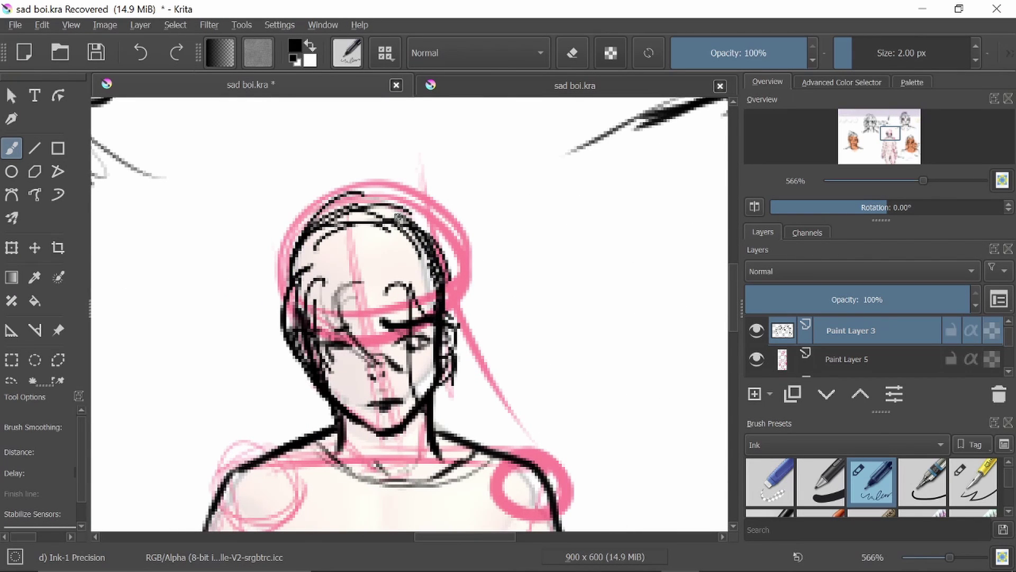
pyautogui.moveTo(312, 228); pyautogui.dragTo(407, 209)
# - Erase the curled strand tops at the right temple and ink a straight hairline across the forehead
pyautogui.press('e')
pyautogui.moveTo(301, 283); pyautogui.dragTo(291, 271)
pyautogui.press('e')
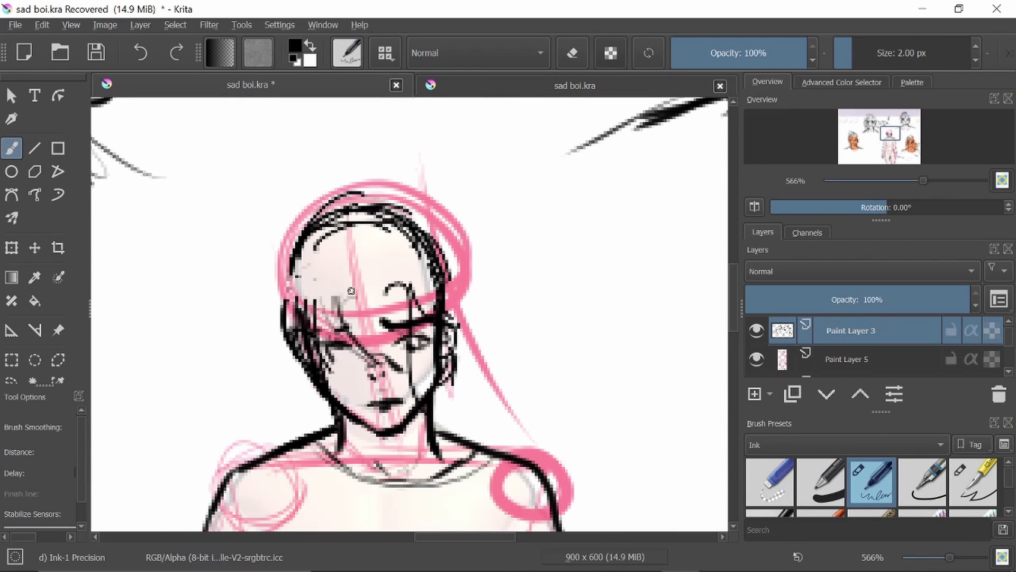
pyautogui.moveTo(293, 306)
pyautogui.mouseDown()
pyautogui.moveTo(366, 290)
pyautogui.moveTo(320, 311)
pyautogui.mouseUp()
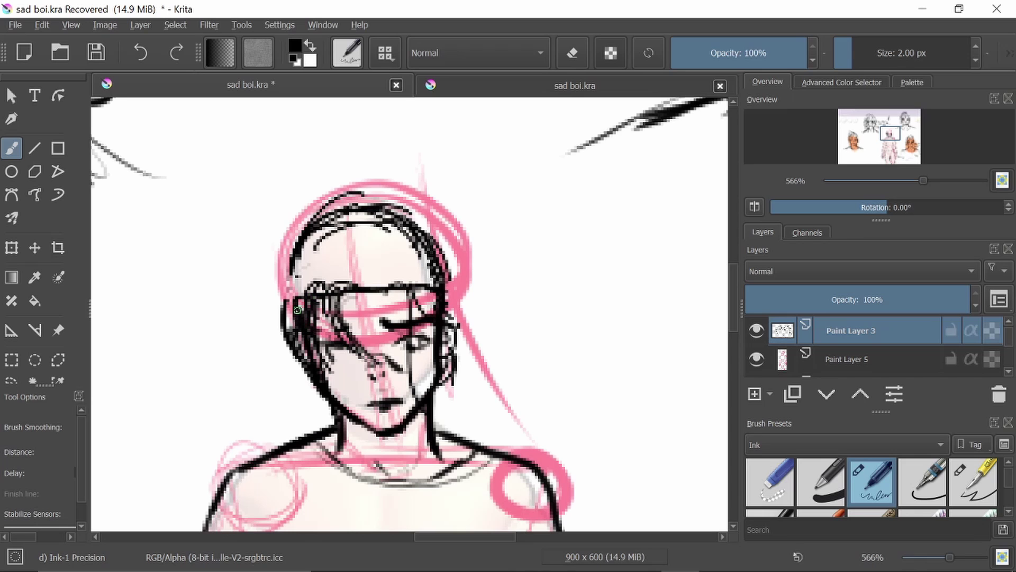
# - Clean up the strands over the character's right eye and ink longer fringe strands falling across the face
pyautogui.press('e')
pyautogui.moveTo(371, 344)
pyautogui.mouseDown()
pyautogui.moveTo(336, 311)
pyautogui.moveTo(362, 352)
pyautogui.mouseUp()
pyautogui.press('e')
pyautogui.moveTo(342, 304)
pyautogui.mouseDown()
pyautogui.moveTo(366, 404)
pyautogui.moveTo(324, 337)
pyautogui.moveTo(389, 390)
pyautogui.mouseUp()
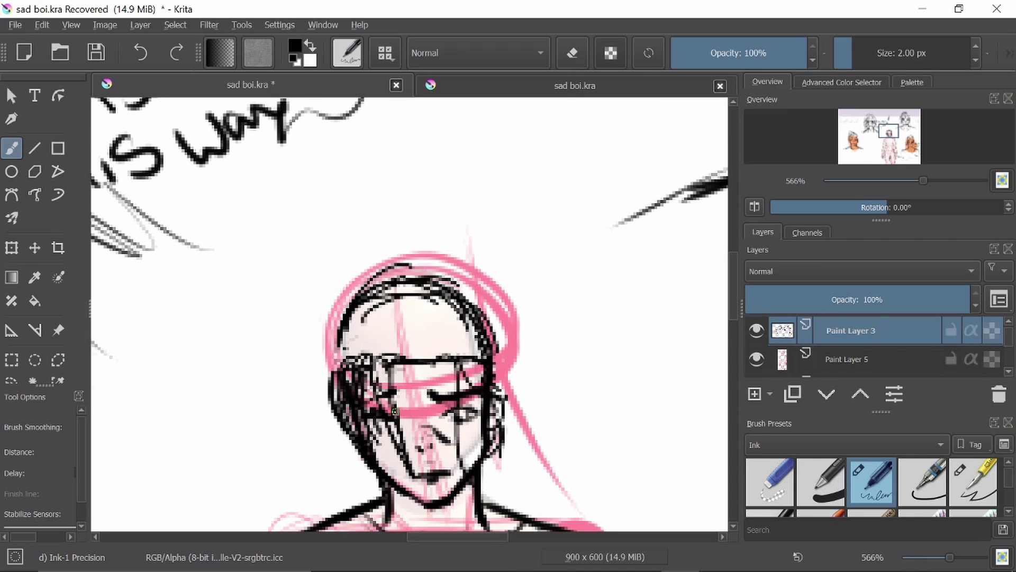
# - Trim and redraw the hair beside the character's right cheek, and ink the swept-back hair with a topknot
pyautogui.press('e')
pyautogui.moveTo(349, 421)
pyautogui.mouseDown()
pyautogui.moveTo(362, 463)
pyautogui.moveTo(328, 373)
pyautogui.moveTo(366, 454)
pyautogui.mouseUp()
pyautogui.press('e')
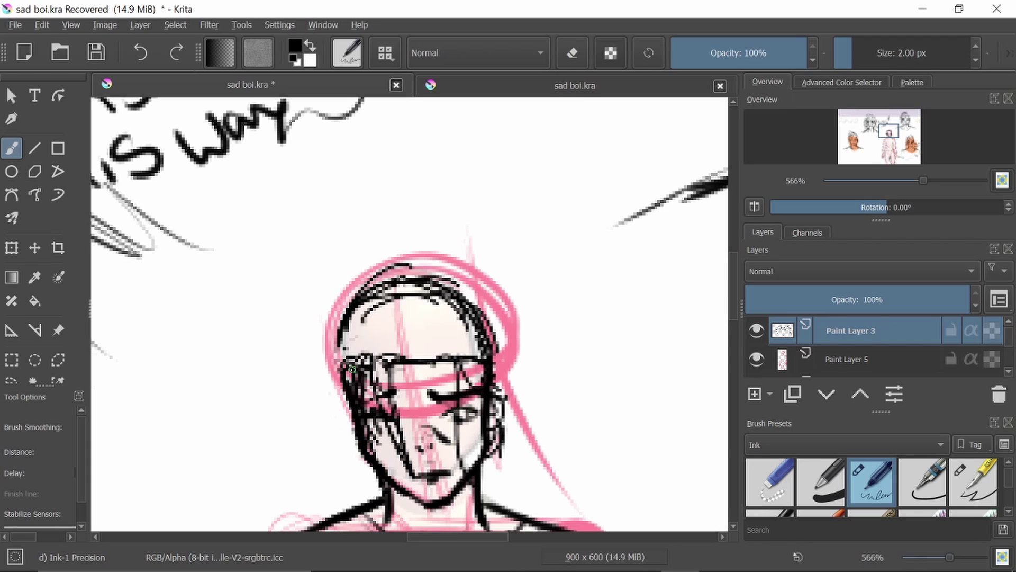
pyautogui.moveTo(352, 368); pyautogui.dragTo(349, 439)
pyautogui.moveTo(337, 332)
pyautogui.mouseDown()
pyautogui.moveTo(460, 334)
pyautogui.moveTo(413, 318)
pyautogui.moveTo(449, 352)
pyautogui.moveTo(432, 389)
pyautogui.moveTo(438, 237)
pyautogui.mouseUp()
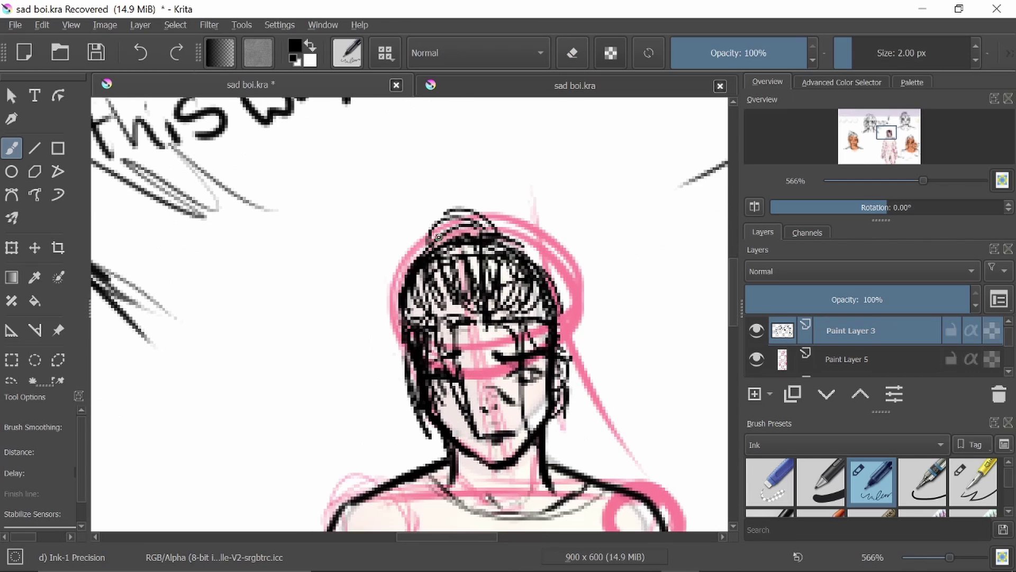
pyautogui.scroll(1, 438, 236)
# - Shade the back of the character's right hand up to the wrist with black strokes as a fingerless glove
pyautogui.scroll(-10, 312, 405)
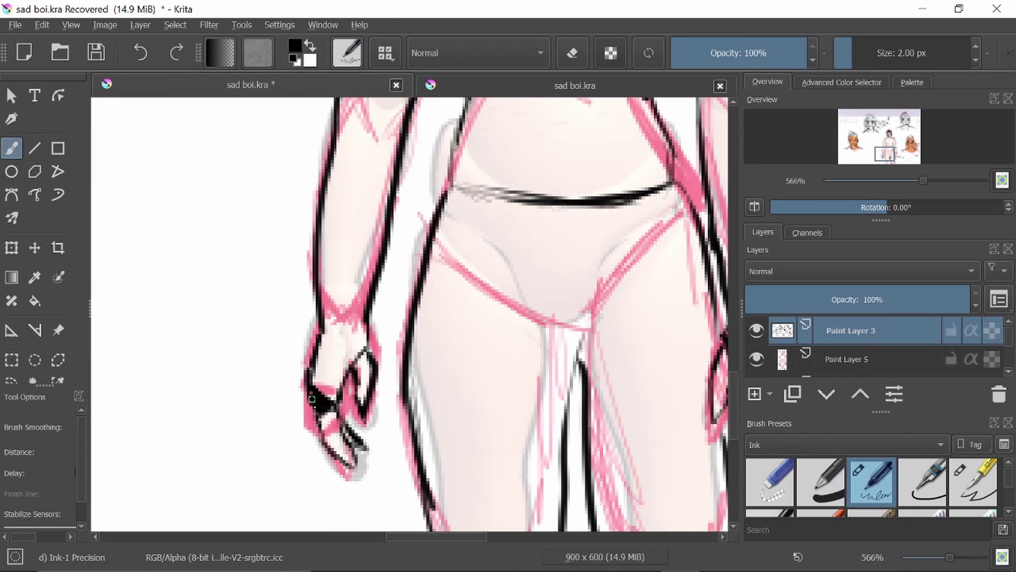
pyautogui.moveTo(320, 359)
pyautogui.mouseDown()
pyautogui.moveTo(339, 297)
pyautogui.moveTo(349, 318)
pyautogui.mouseUp()
# - Fill the character's right forearm solid black up to the sleeve with the Basic-1 brush at 6.60 px
pyautogui.press('/')
pyautogui.moveTo(522, 362); pyautogui.dragTo(591, 458)
pyautogui.click(858, 52)
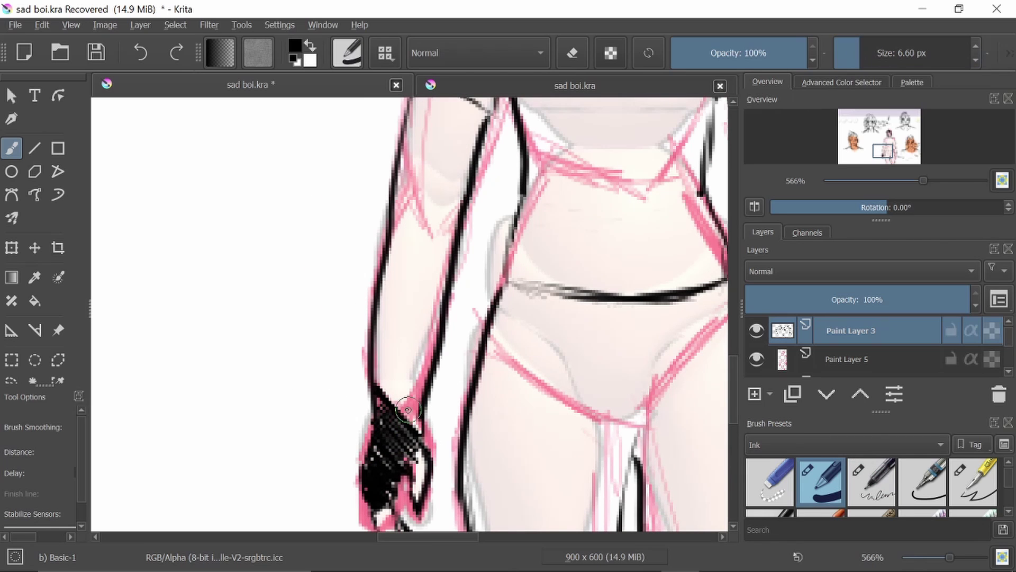
pyautogui.moveTo(413, 402)
pyautogui.mouseDown()
pyautogui.moveTo(386, 465)
pyautogui.moveTo(408, 356)
pyautogui.moveTo(383, 358)
pyautogui.moveTo(420, 365)
pyautogui.moveTo(424, 304)
pyautogui.moveTo(399, 289)
pyautogui.mouseUp()
pyautogui.scroll(3, 399, 289)
pyautogui.moveTo(405, 366)
pyautogui.mouseDown()
pyautogui.moveTo(395, 410)
pyautogui.moveTo(413, 288)
pyautogui.moveTo(430, 443)
pyautogui.moveTo(450, 309)
pyautogui.mouseUp()
pyautogui.scroll(-3, 450, 310)
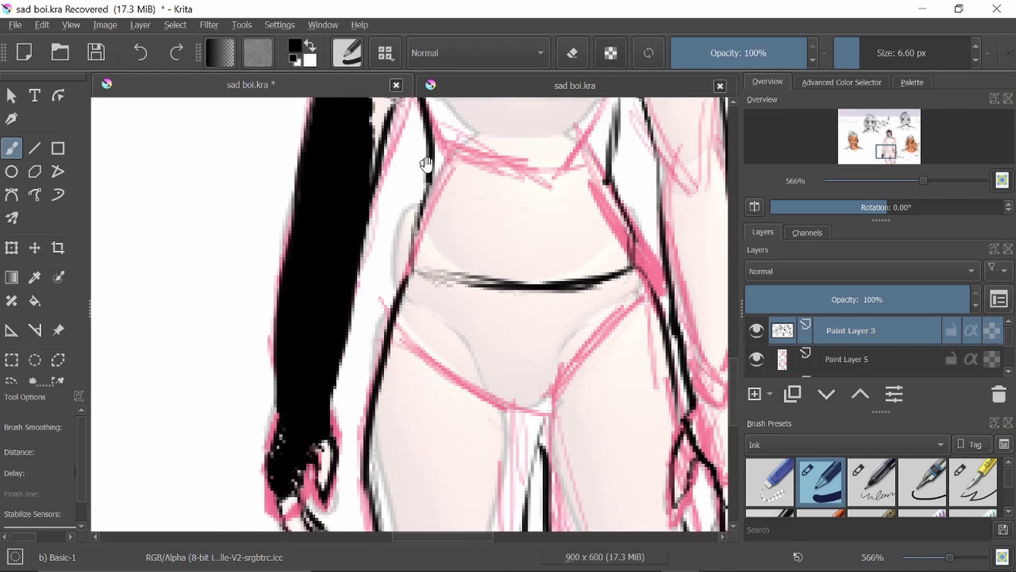
# - Fill the character's left forearm and the back of the left hand solid black, leaving the fingers bare
pyautogui.hscroll(3, 529, 365)
pyautogui.moveTo(529, 365)
pyautogui.mouseDown()
pyautogui.moveTo(563, 404)
pyautogui.moveTo(563, 439)
pyautogui.moveTo(540, 466)
pyautogui.moveTo(498, 205)
pyautogui.moveTo(541, 189)
pyautogui.moveTo(552, 233)
pyautogui.moveTo(543, 345)
pyautogui.mouseUp()
pyautogui.scroll(3, 563, 439)
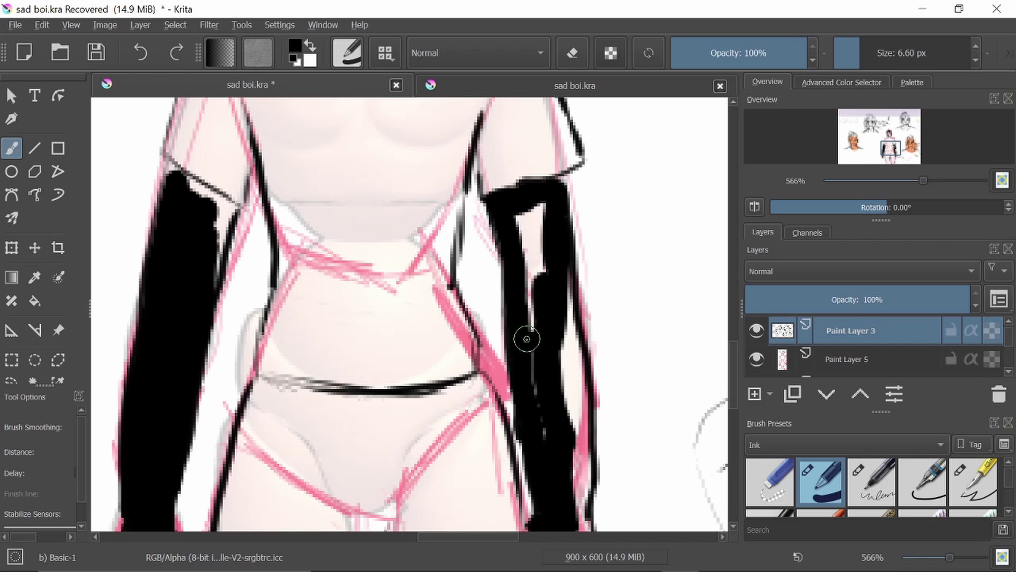
pyautogui.moveTo(526, 339)
pyautogui.mouseDown()
pyautogui.moveTo(529, 318)
pyautogui.moveTo(574, 452)
pyautogui.moveTo(564, 265)
pyautogui.moveTo(556, 381)
pyautogui.mouseUp()
pyautogui.scroll(-4, 550, 254)
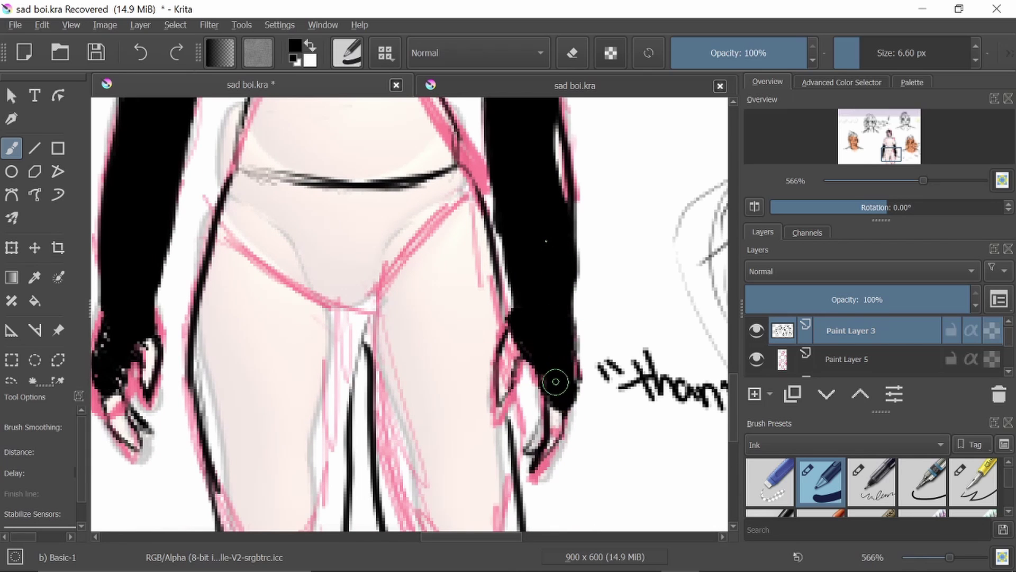
# - Fill the remaining gaps in the black glove on the character's right hand
pyautogui.moveTo(286, 369)
pyautogui.mouseDown()
pyautogui.moveTo(456, 404)
pyautogui.moveTo(569, 359)
pyautogui.mouseUp()
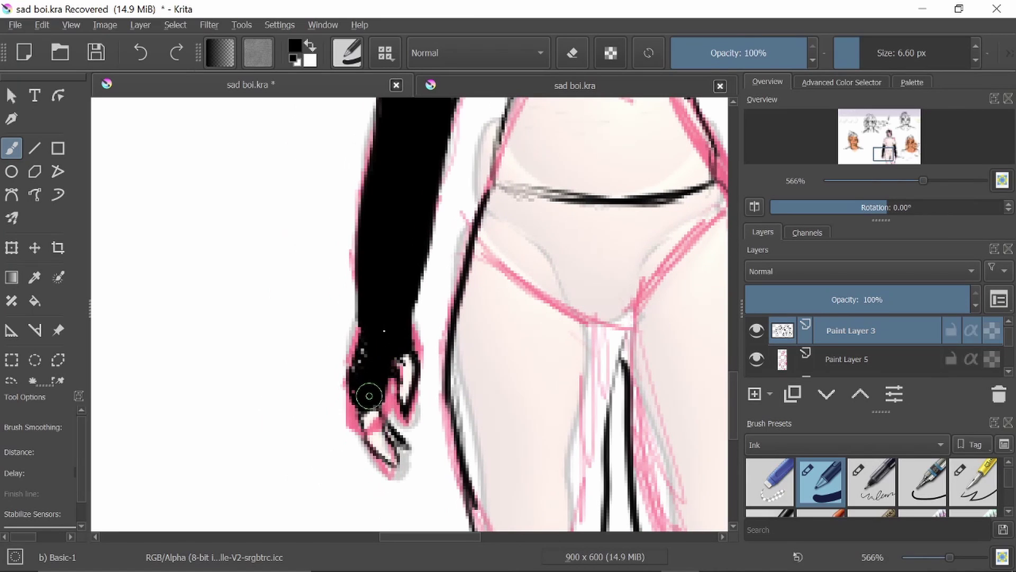
pyautogui.moveTo(363, 392); pyautogui.dragTo(379, 303)
pyautogui.moveTo(398, 105)
pyautogui.mouseDown()
pyautogui.moveTo(398, 412)
pyautogui.moveTo(442, 388)
pyautogui.moveTo(465, 301)
pyautogui.moveTo(418, 270)
pyautogui.mouseUp()
pyautogui.moveTo(516, 282); pyautogui.dragTo(519, 295)
pyautogui.moveTo(418, 286)
pyautogui.mouseDown()
pyautogui.moveTo(408, 321)
pyautogui.moveTo(455, 297)
pyautogui.mouseUp()
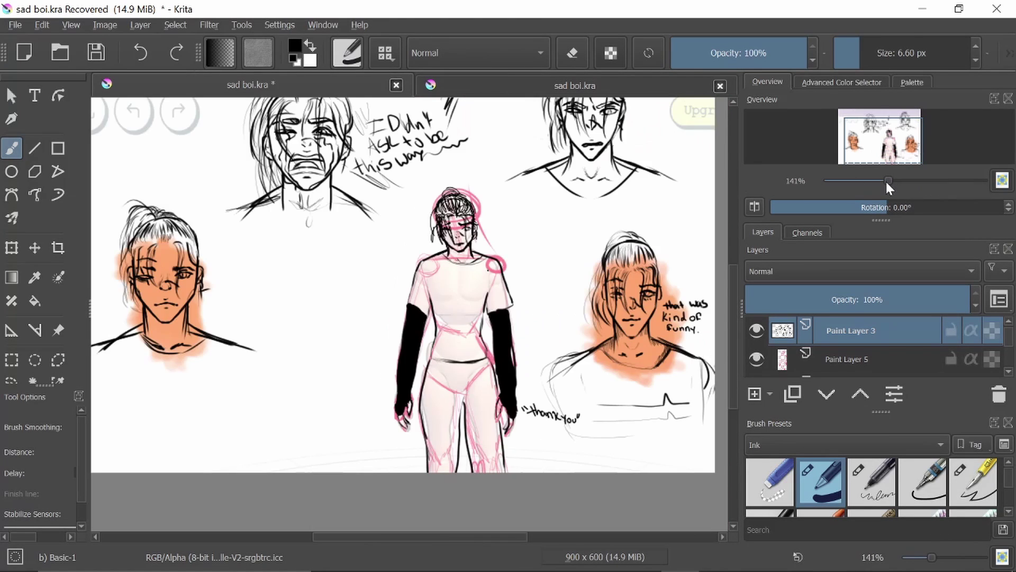